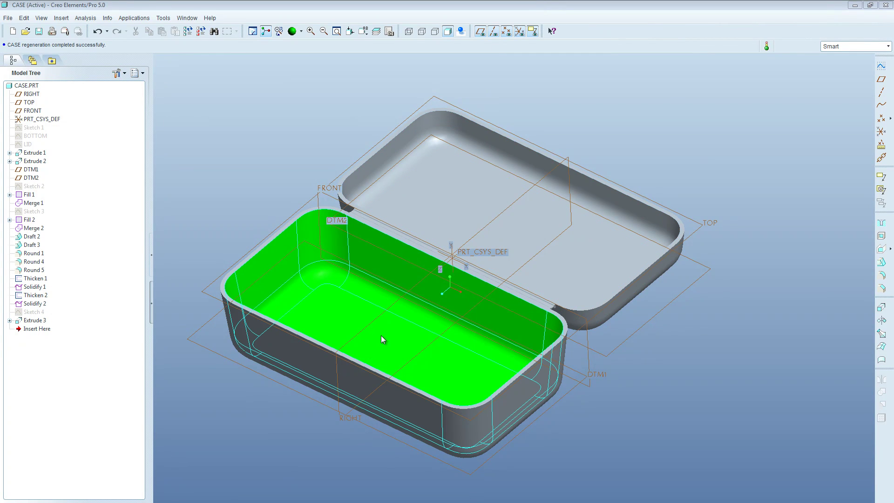
# Start a Publish Geometry feature and select the green tray's inner back wall, end wall, connecting corner and adjoining floor rounds as surfaces.
pyautogui.keyDown('shift'); pyautogui.moveTo(381, 335); pyautogui.dragTo(427, 331, button='middle'); pyautogui.keyUp('shift')
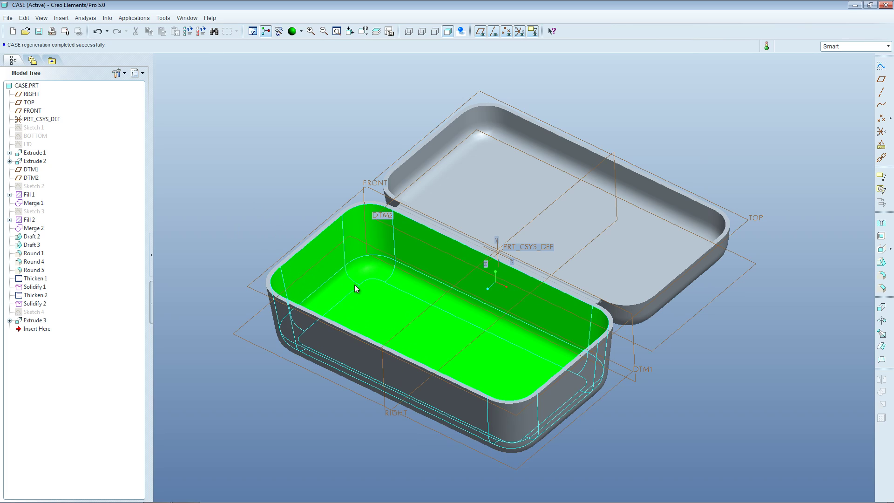
pyautogui.moveTo(351, 286); pyautogui.dragTo(251, 240, button='middle')
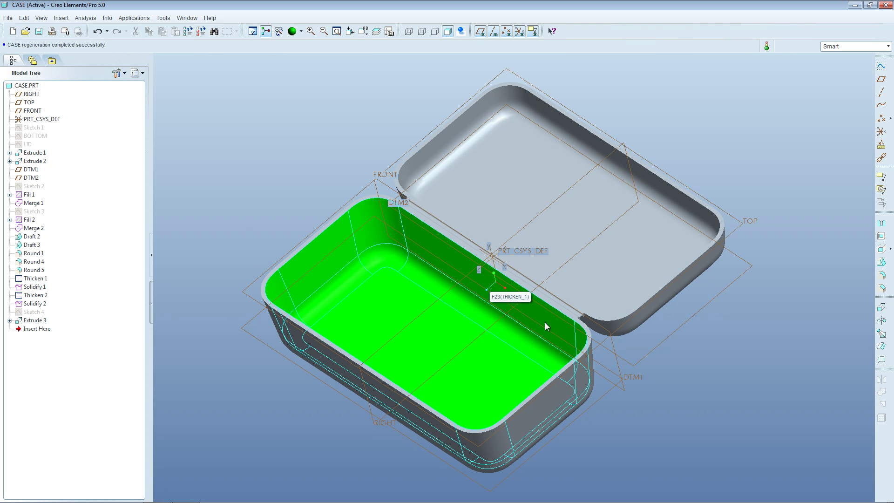
pyautogui.moveTo(490, 361)
pyautogui.mouseDown(button='middle')
pyautogui.moveTo(479, 356)
pyautogui.moveTo(523, 355)
pyautogui.moveTo(565, 379)
pyautogui.moveTo(567, 393)
pyautogui.moveTo(476, 348)
pyautogui.mouseUp(button='middle')
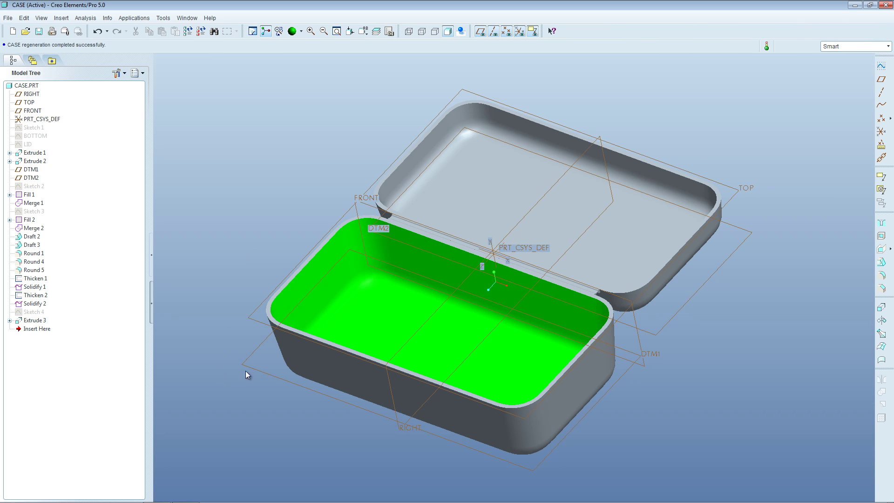
pyautogui.moveTo(273, 426); pyautogui.dragTo(279, 475, button='middle')
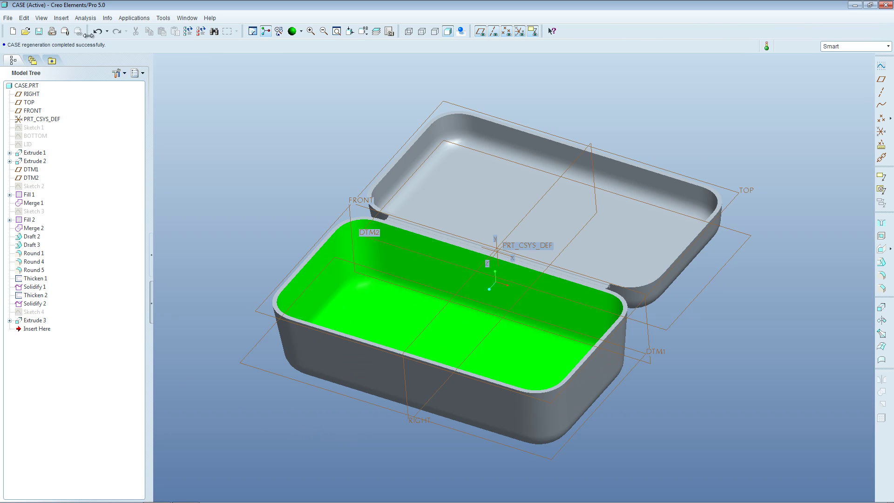
pyautogui.click(62, 18)
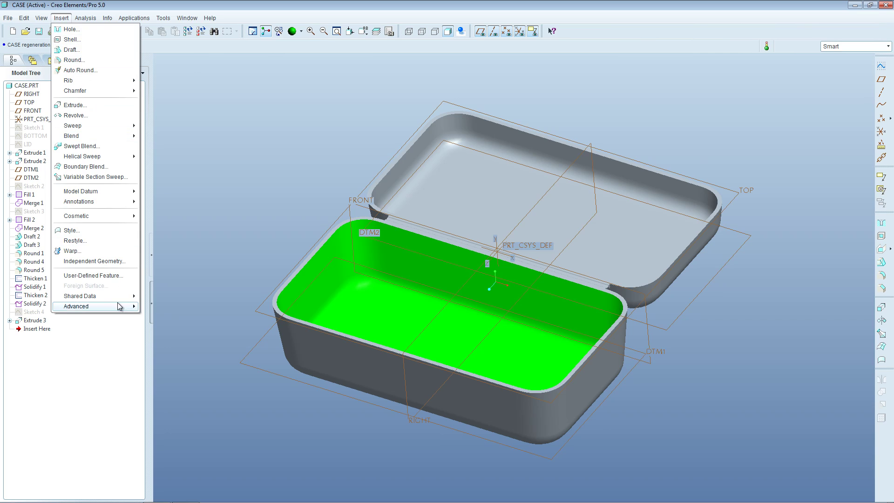
pyautogui.moveTo(113, 300)
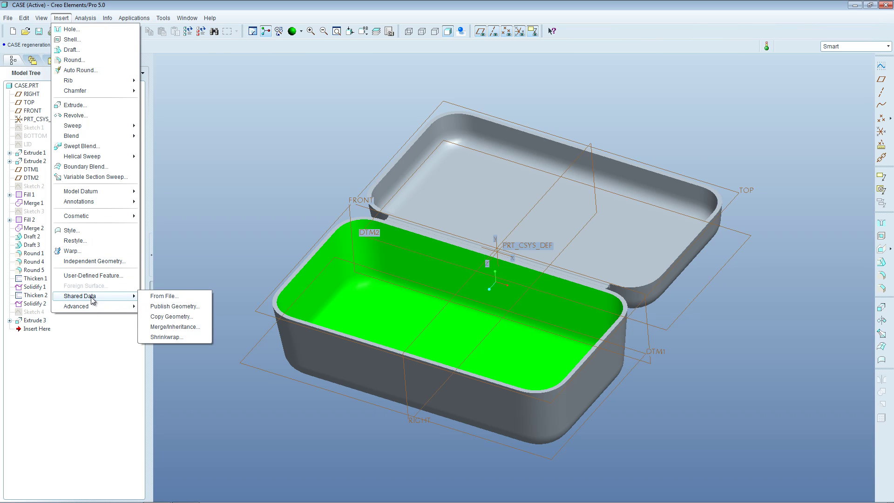
pyautogui.click(175, 307)
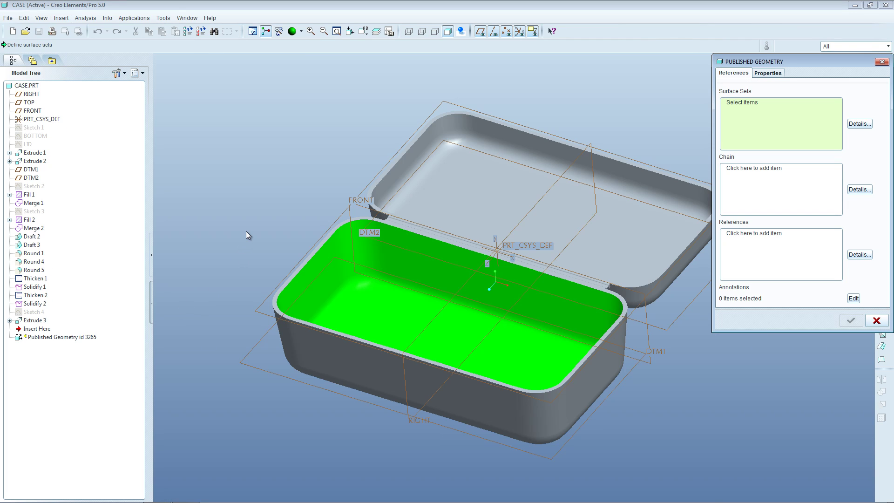
pyautogui.moveTo(246, 234); pyautogui.dragTo(261, 237, button='middle')
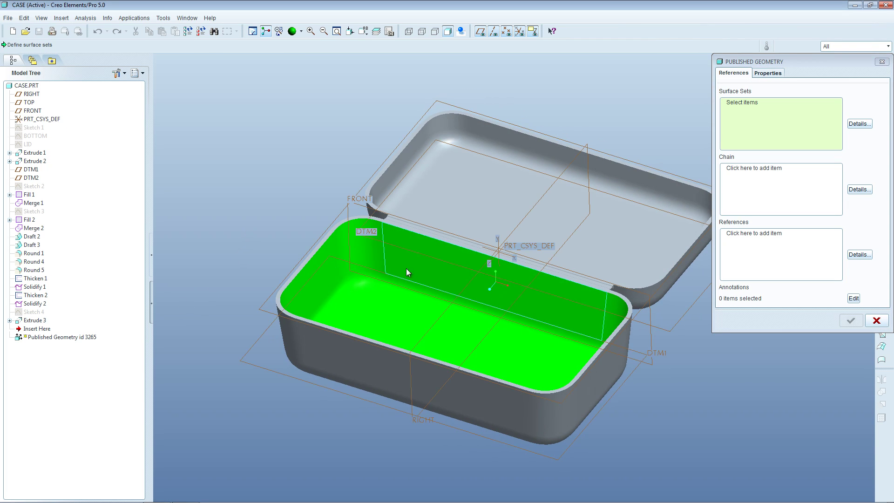
pyautogui.click(368, 261)
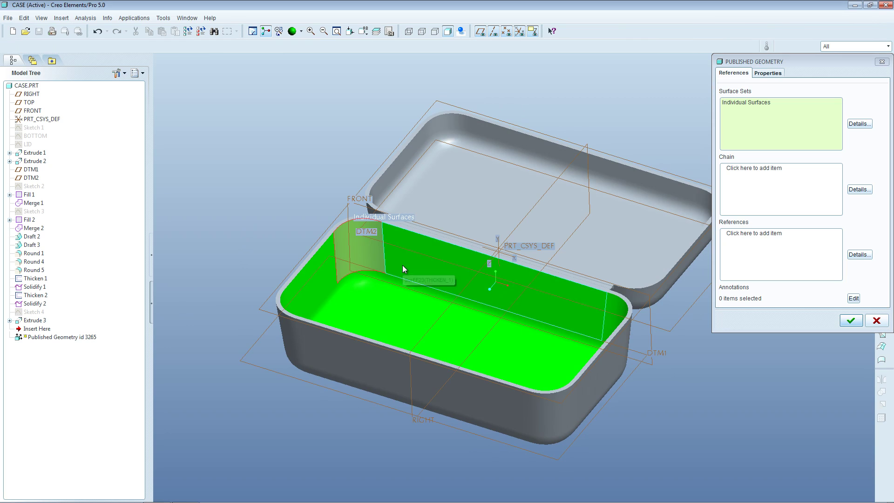
pyautogui.keyDown('ctrl'); pyautogui.click(426, 276); pyautogui.keyUp('ctrl')
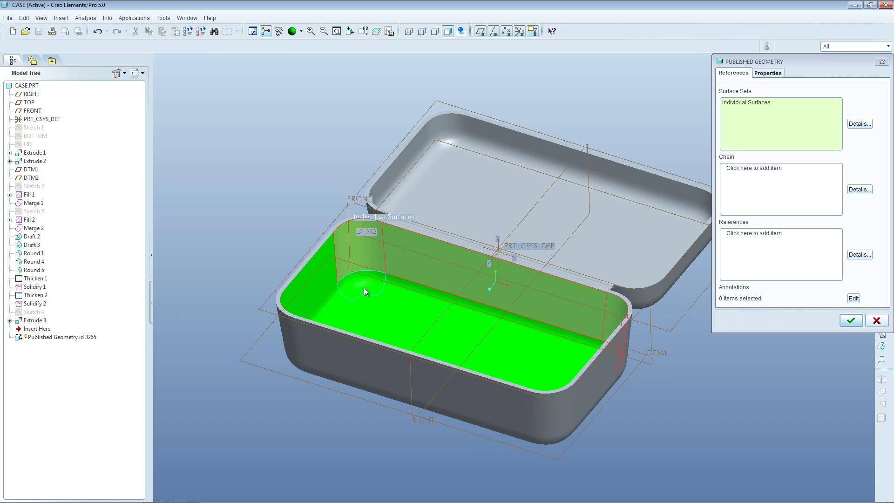
pyautogui.keyDown('ctrl'); pyautogui.click(323, 280); pyautogui.keyUp('ctrl')
pyautogui.keyDown('ctrl'); pyautogui.click(359, 284); pyautogui.keyUp('ctrl')
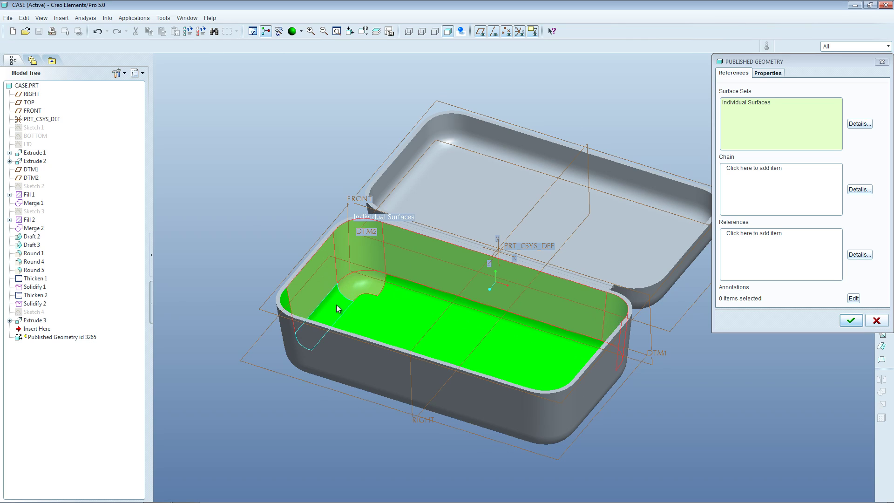
pyautogui.keyDown('ctrl'); pyautogui.click(394, 295); pyautogui.keyUp('ctrl')
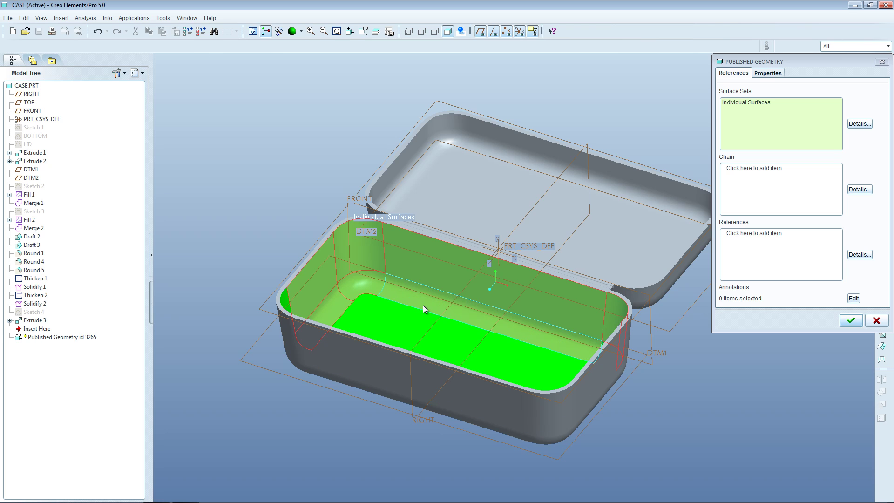
# Add the green tray's remaining inner walls, rounds and floor to the surface set and complete the published geometry.
pyautogui.moveTo(423, 305); pyautogui.dragTo(381, 332, button='middle')
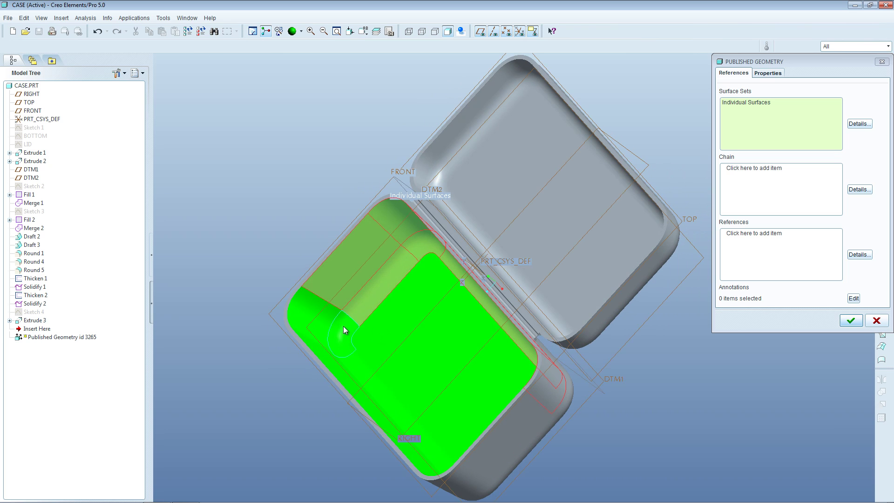
pyautogui.moveTo(409, 316)
pyautogui.mouseDown(button='middle')
pyautogui.moveTo(393, 338)
pyautogui.moveTo(365, 322)
pyautogui.mouseUp(button='middle')
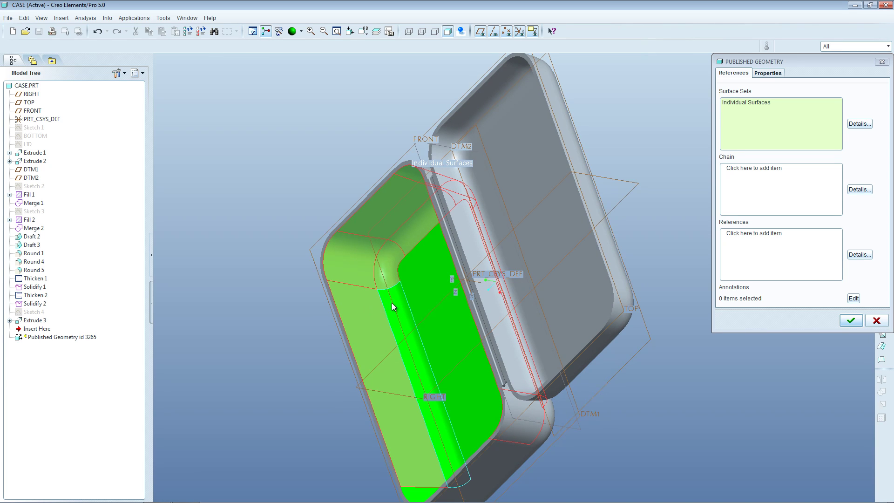
pyautogui.hotkey('ctrl', 'd')
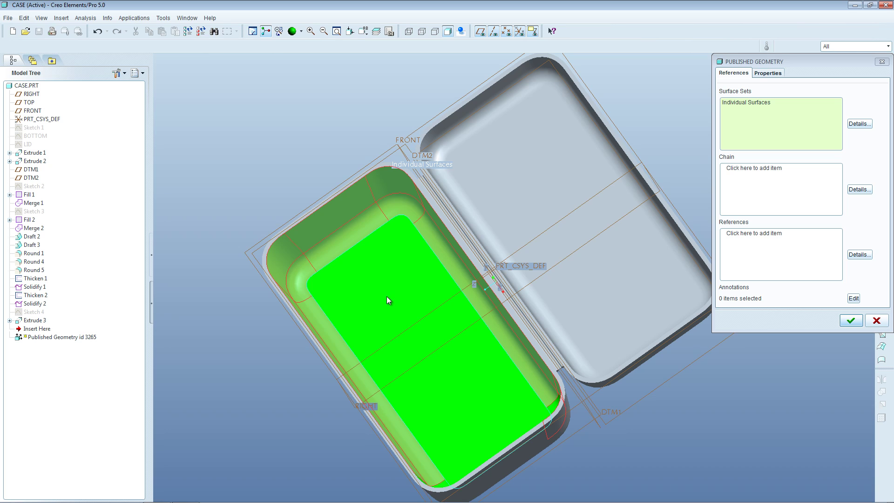
pyautogui.moveTo(412, 335); pyautogui.dragTo(473, 378, button='middle')
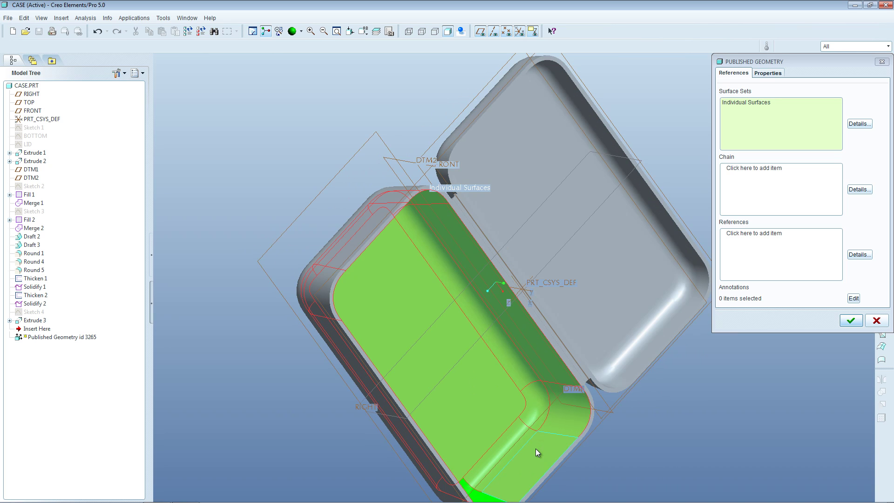
pyautogui.moveTo(535, 448)
pyautogui.mouseDown(button='middle')
pyautogui.moveTo(504, 468)
pyautogui.moveTo(535, 443)
pyautogui.moveTo(523, 385)
pyautogui.moveTo(547, 373)
pyautogui.mouseUp(button='middle')
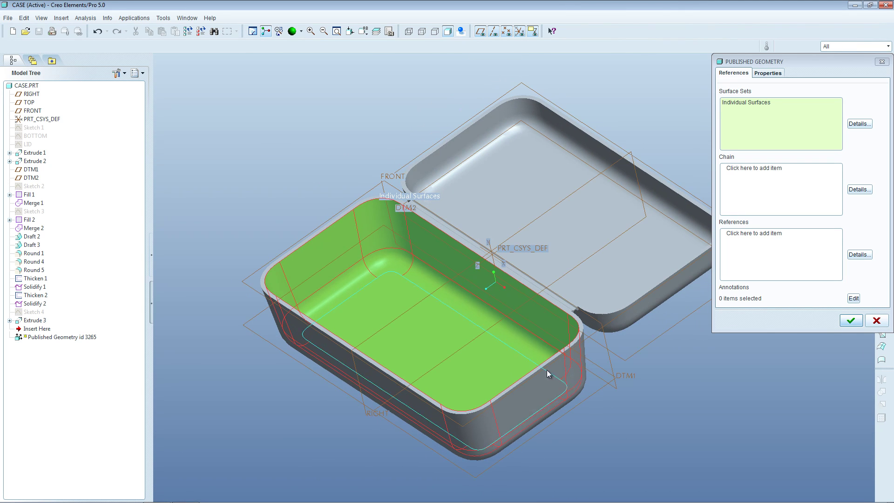
pyautogui.click(852, 321)
# Rename the published geometry feature to Case_volume.
pyautogui.click(37, 322)
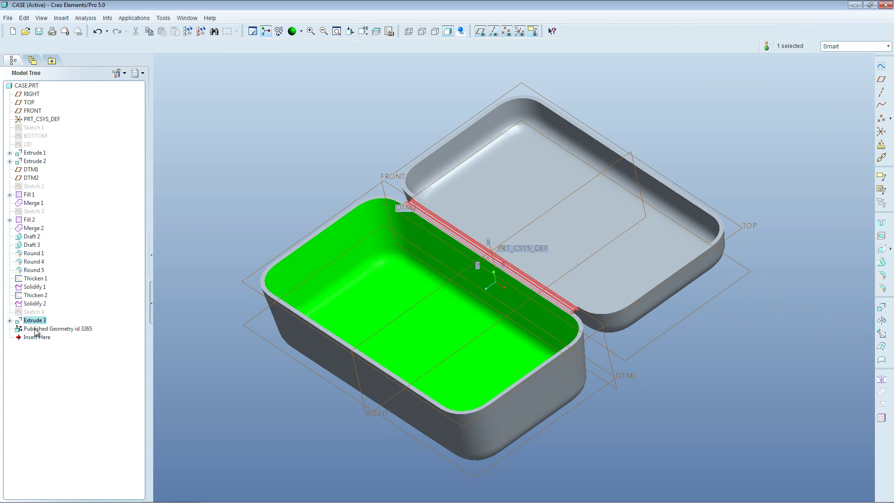
pyautogui.click(35, 330)
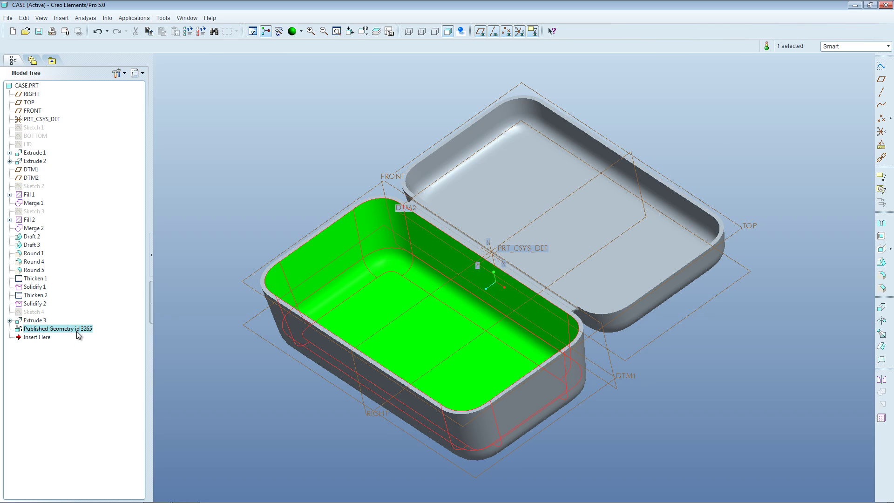
pyautogui.click(39, 321)
pyautogui.click(45, 329)
pyautogui.click(46, 329)
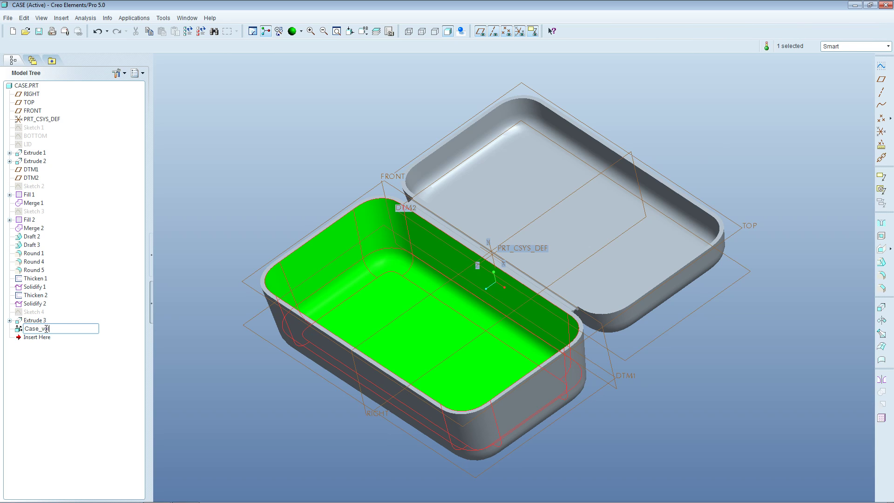
pyautogui.write('lume')
pyautogui.press('Return')
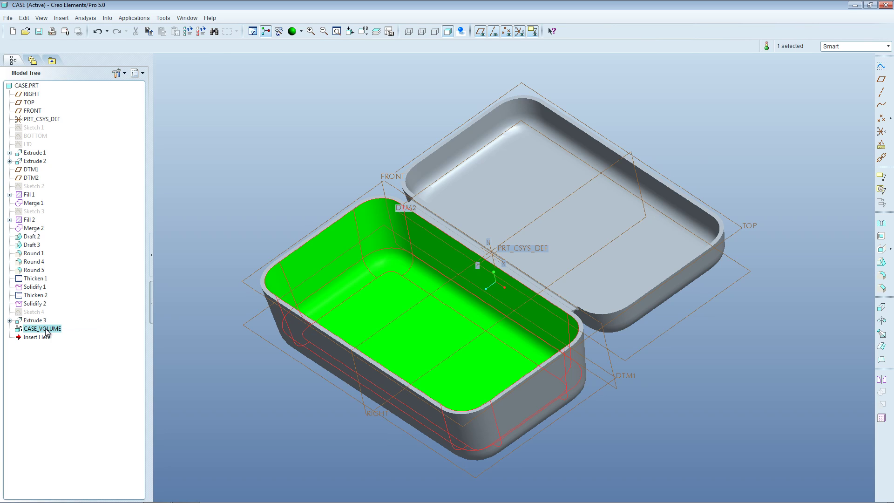
pyautogui.click(265, 373)
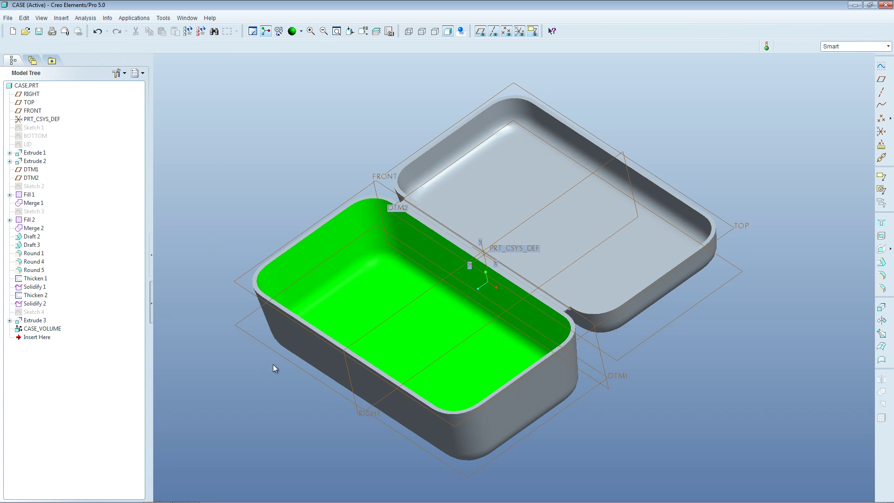
# Create a new Design assembly named Case_plus_volume with the default template and maximize its window.
pyautogui.click(8, 19)
pyautogui.click(19, 30)
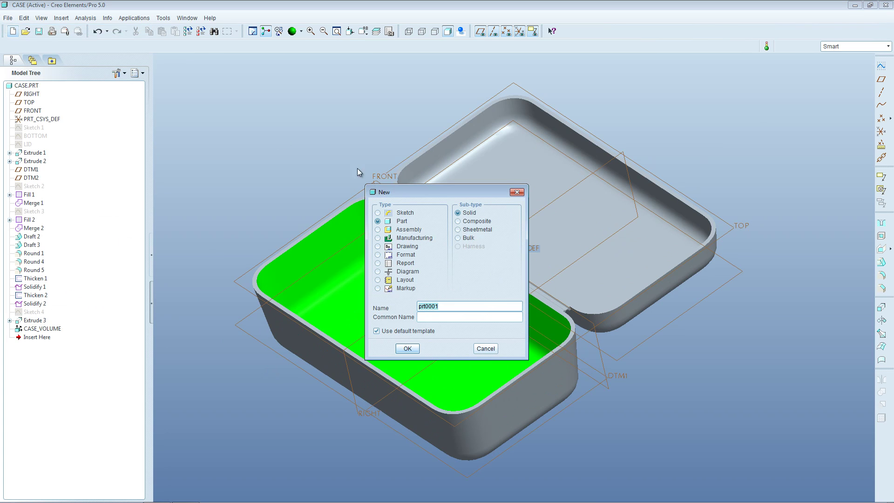
pyautogui.moveTo(396, 195); pyautogui.dragTo(303, 174)
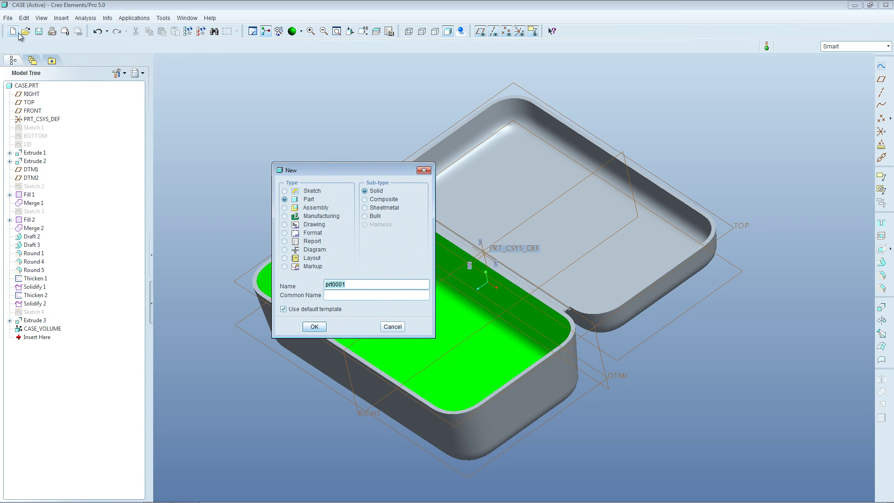
pyautogui.click(285, 208)
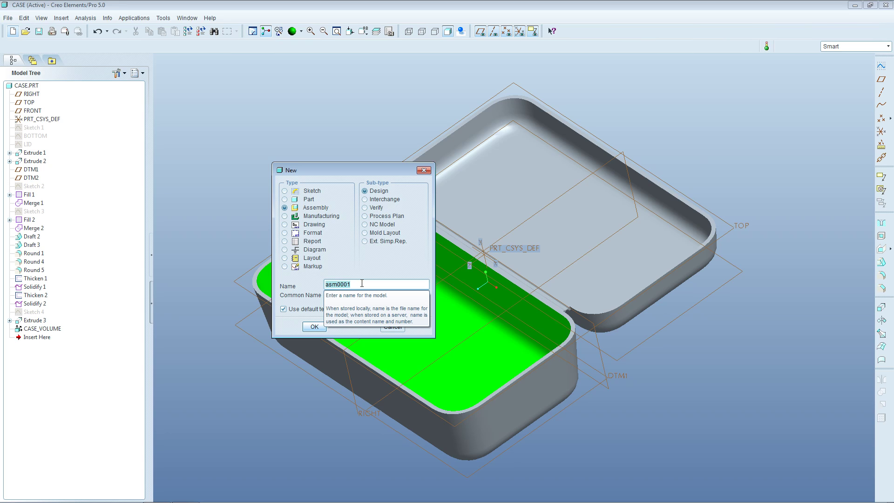
pyautogui.write('Case_plus_volume')
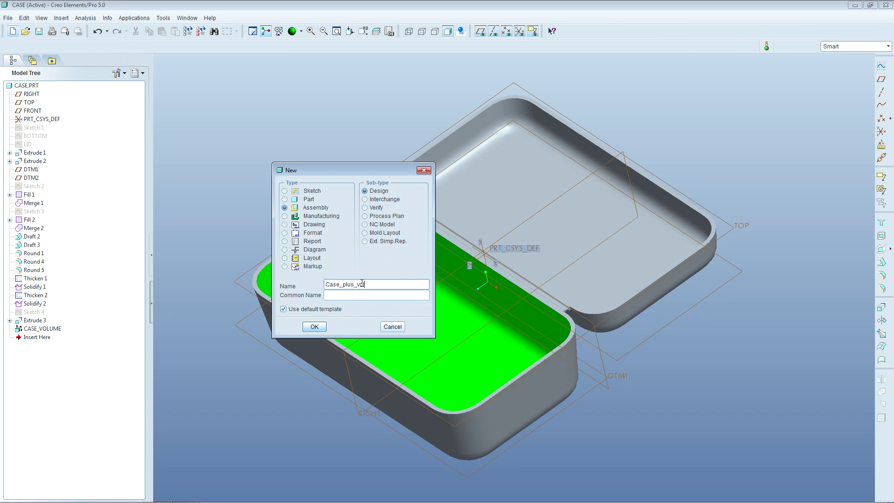
pyautogui.click(315, 327)
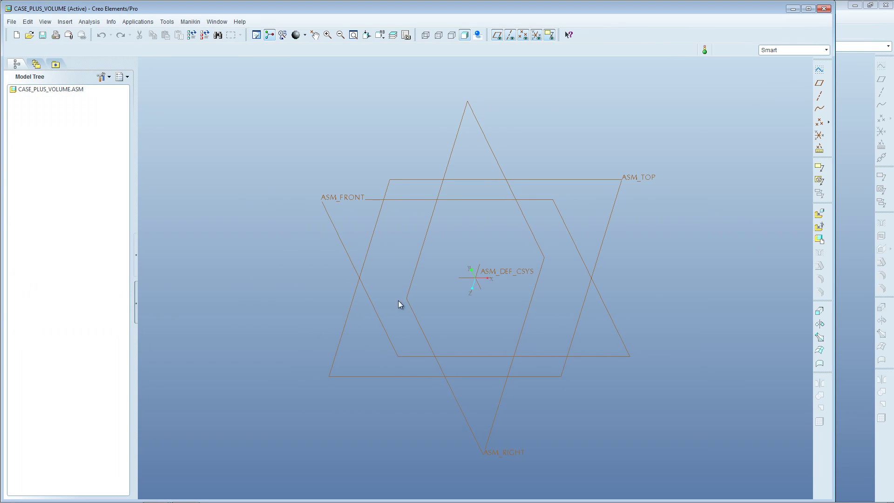
pyautogui.click(808, 9)
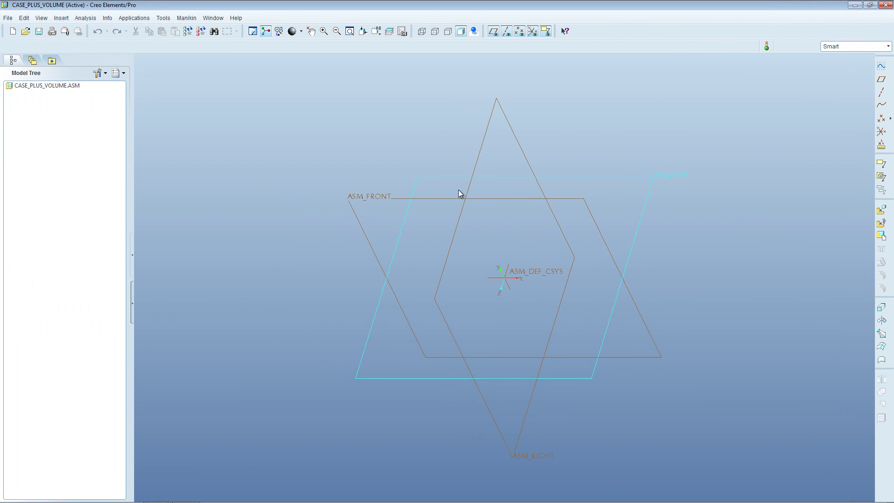
# Insert case.prt from the models in session into the assembly as a component.
pyautogui.moveTo(273, 220); pyautogui.dragTo(325, 306, button='middle')
pyautogui.hotkey('ctrl', 'd')
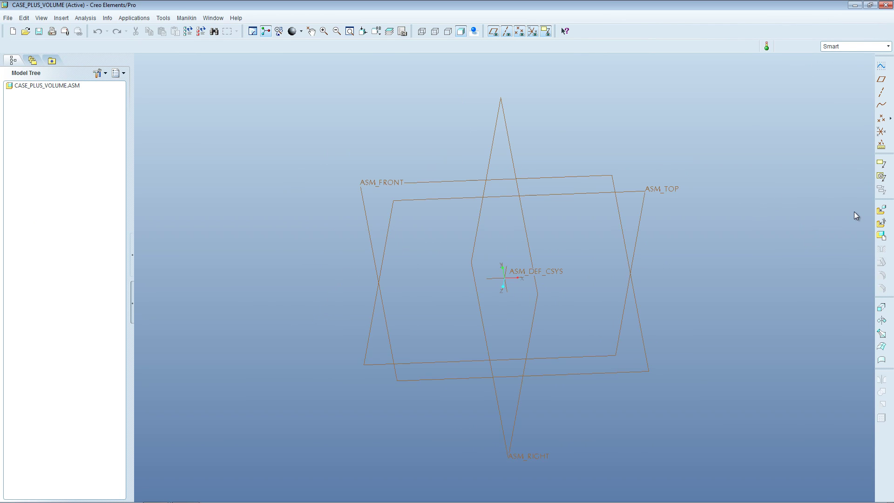
pyautogui.click(883, 211)
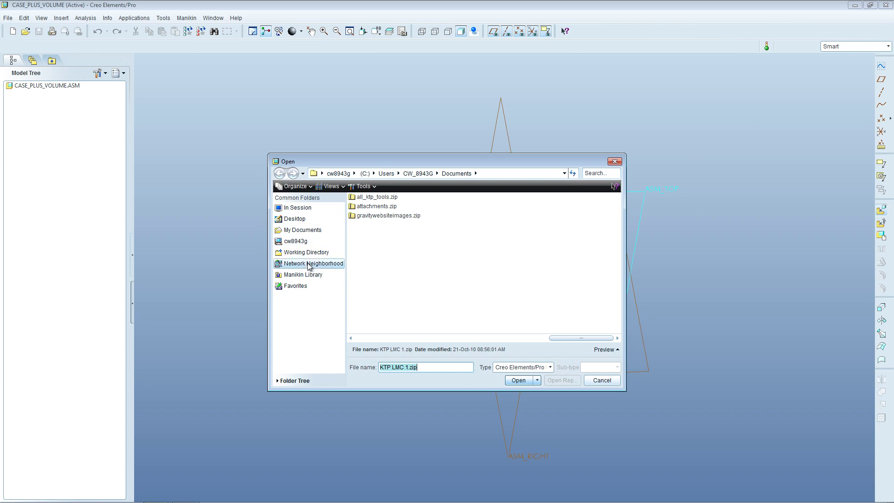
pyautogui.click(294, 208)
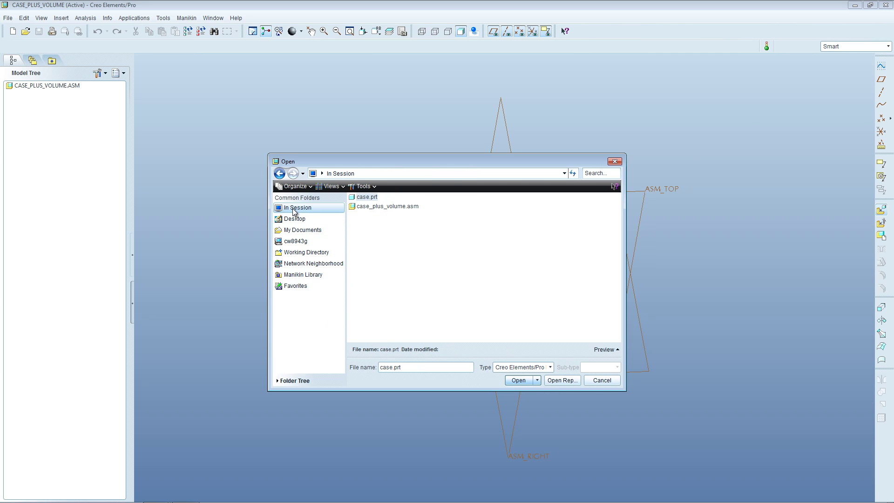
pyautogui.click(366, 199)
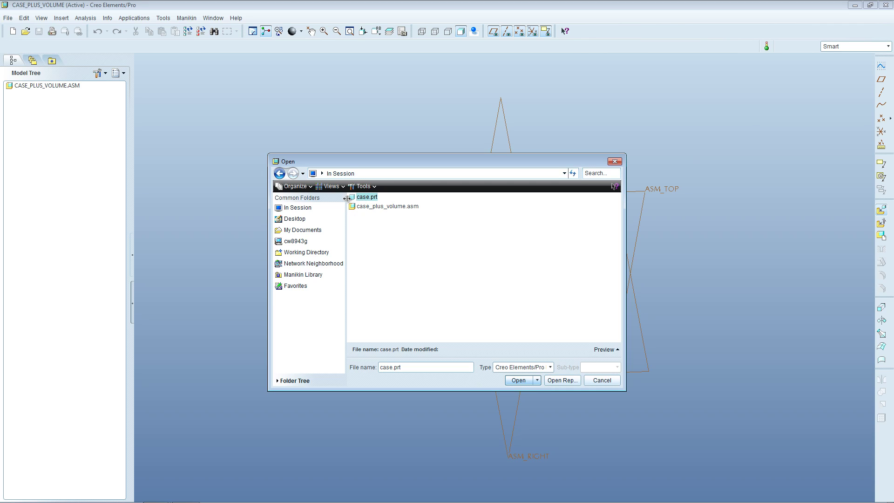
pyautogui.doubleClick(354, 200)
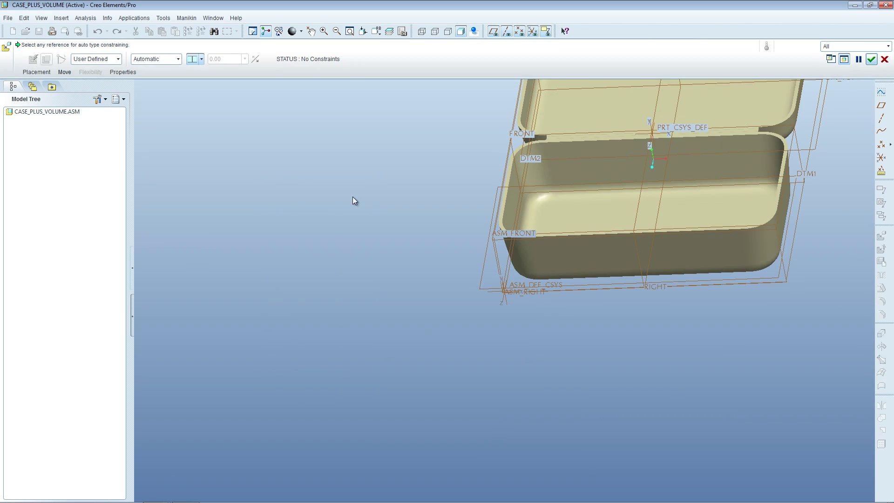
# Fully constrain the case with a Coord Sys constraint between its PRT_CSYS_DEF and the assembly's ASM_DEF_CSYS, and complete the placement.
pyautogui.moveTo(550, 236); pyautogui.dragTo(465, 307, button='middle')
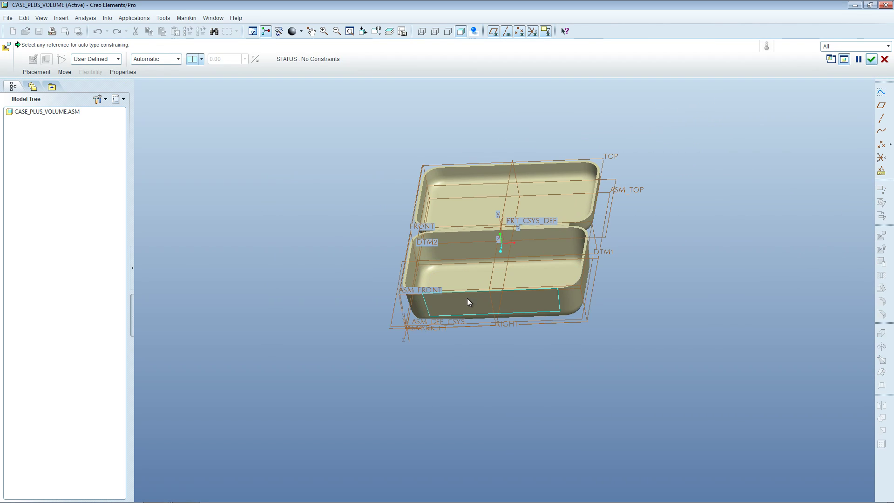
pyautogui.click(37, 72)
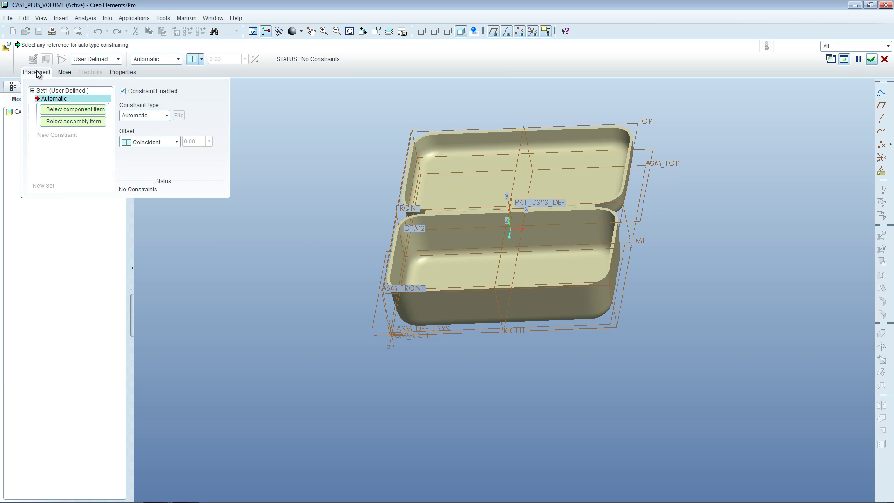
pyautogui.click(167, 116)
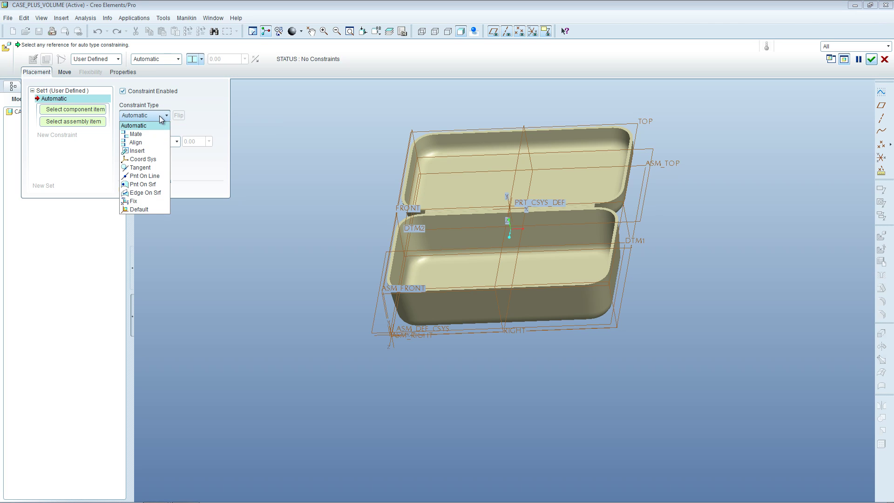
pyautogui.click(140, 161)
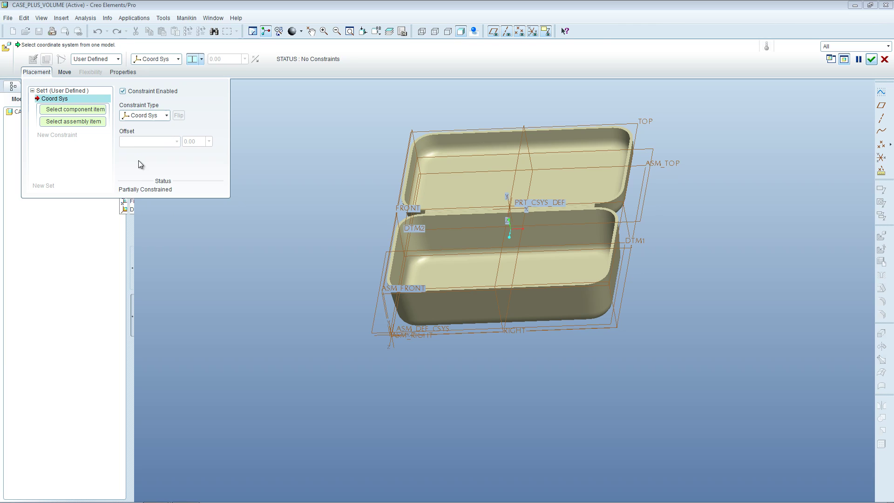
pyautogui.click(527, 203)
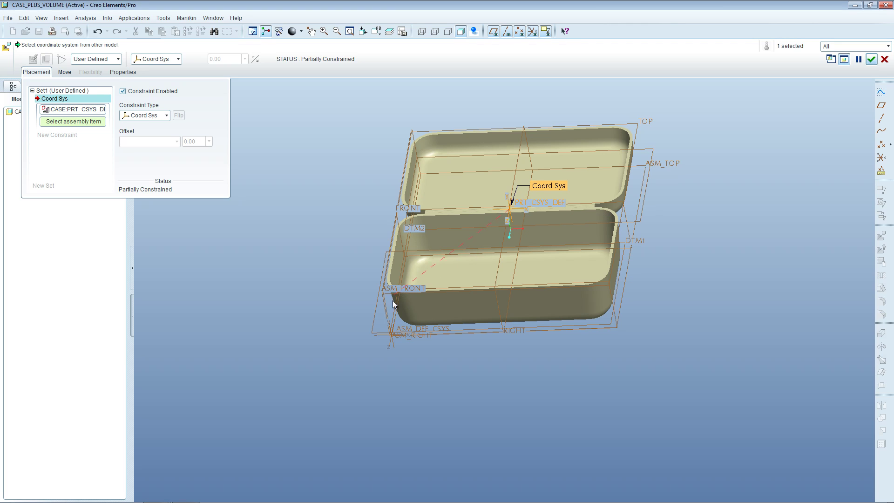
pyautogui.click(416, 333)
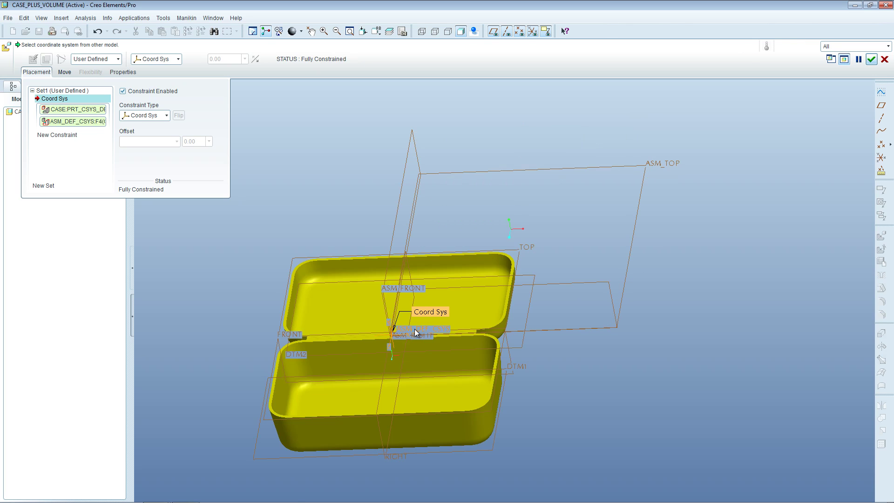
pyautogui.click(872, 59)
pyautogui.moveTo(191, 278)
pyautogui.mouseDown(button='middle')
pyautogui.moveTo(254, 300)
pyautogui.moveTo(230, 270)
pyautogui.moveTo(208, 269)
pyautogui.mouseUp(button='middle')
pyautogui.keyDown('shift'); pyautogui.moveTo(264, 278); pyautogui.dragTo(290, 229, button='middle'); pyautogui.keyUp('shift')
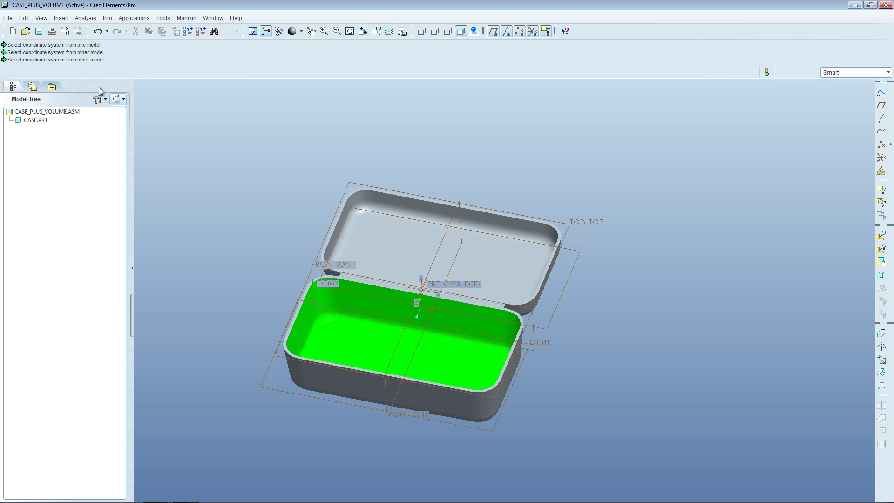
# Create a new solid part named case_inner_volume with the default template.
pyautogui.click(8, 18)
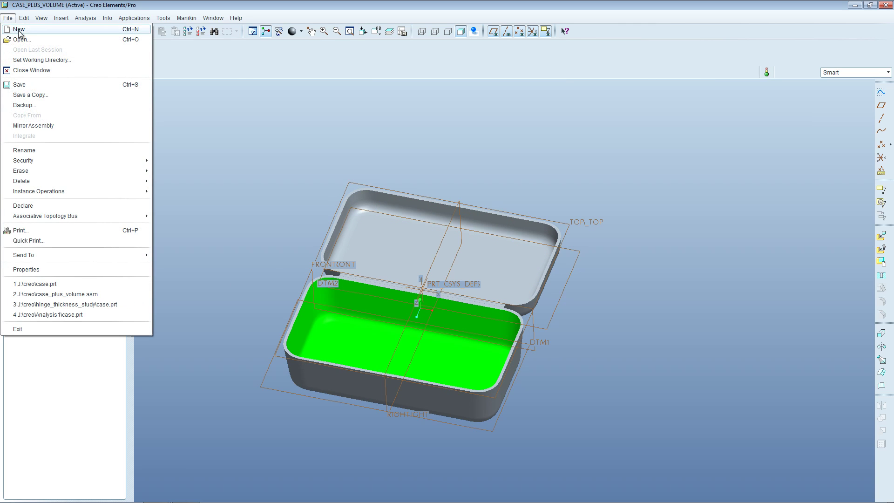
pyautogui.click(20, 30)
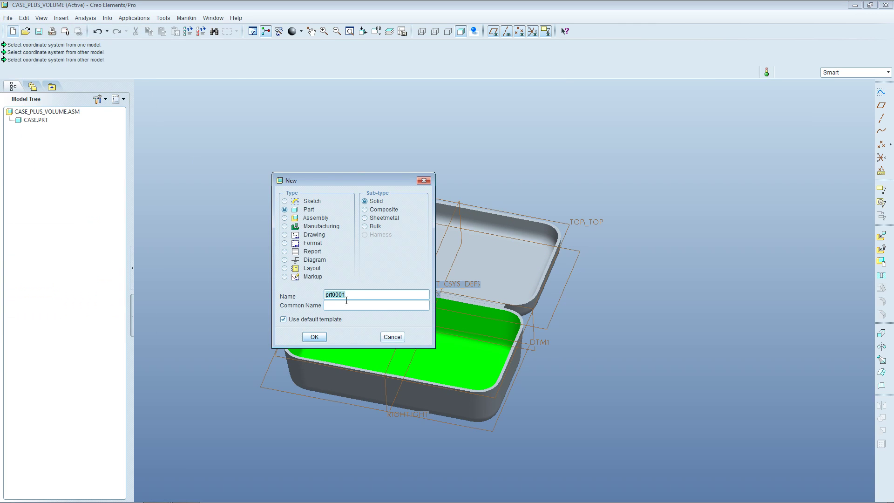
pyautogui.click(363, 293)
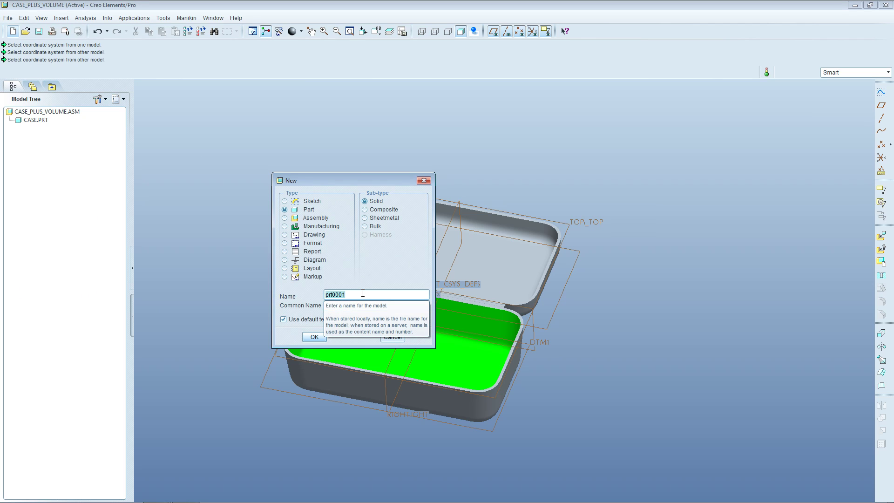
pyautogui.write('case_inner_volume')
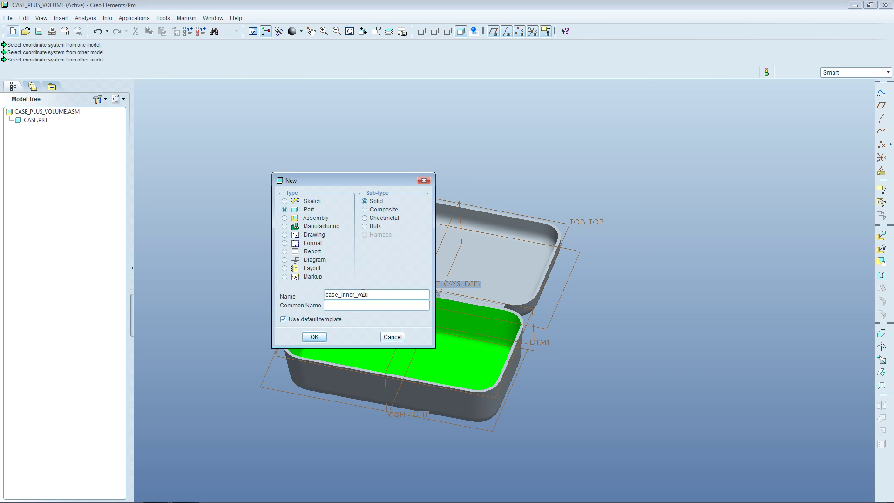
pyautogui.click(315, 336)
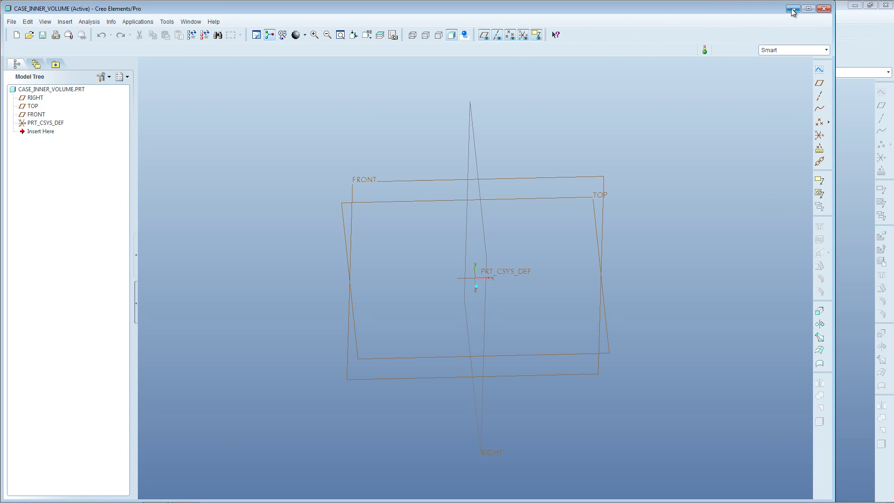
# Return to the CASE_PLUS_VOLUME.ASM window and insert case_inner_volume.prt from the models in session as a component.
pyautogui.click(192, 22)
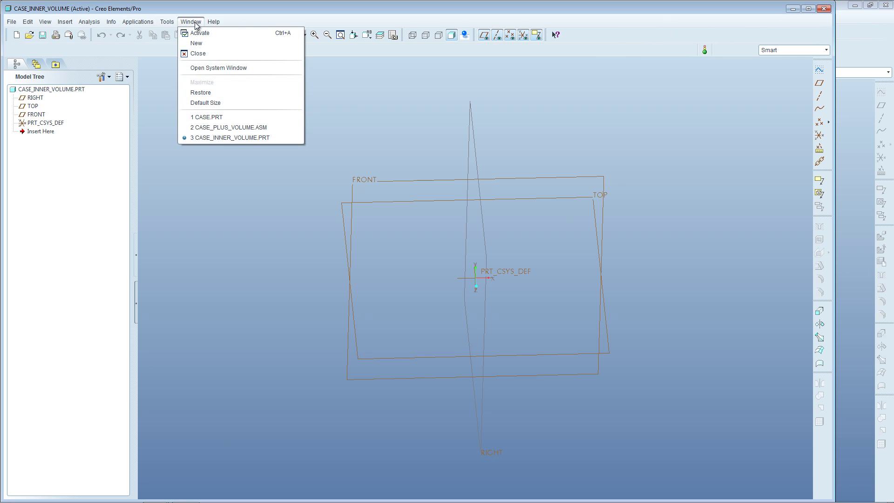
pyautogui.click(224, 127)
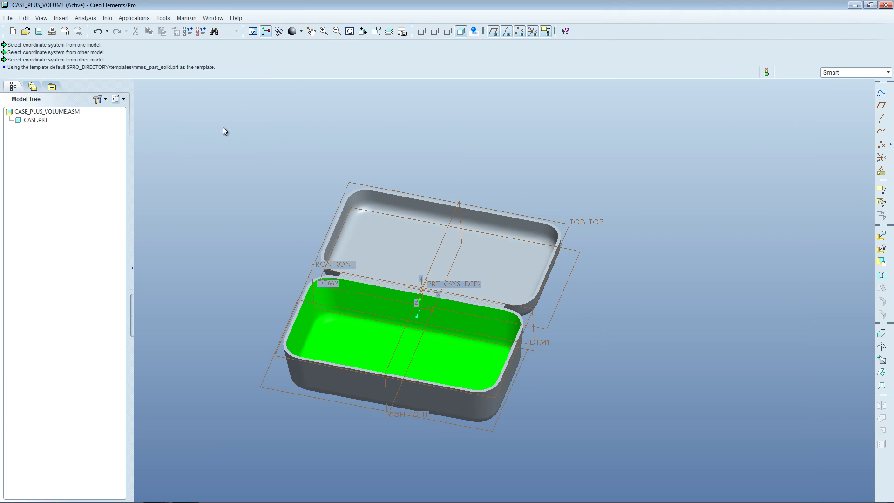
pyautogui.click(881, 237)
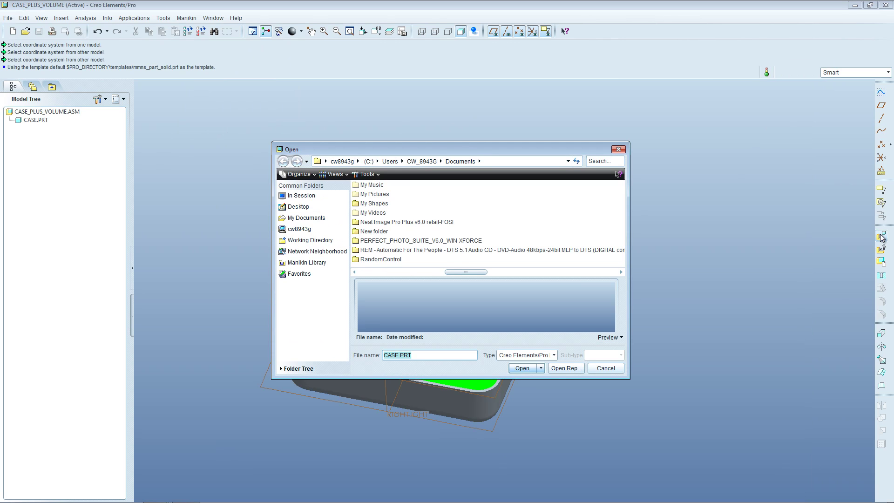
pyautogui.click(285, 199)
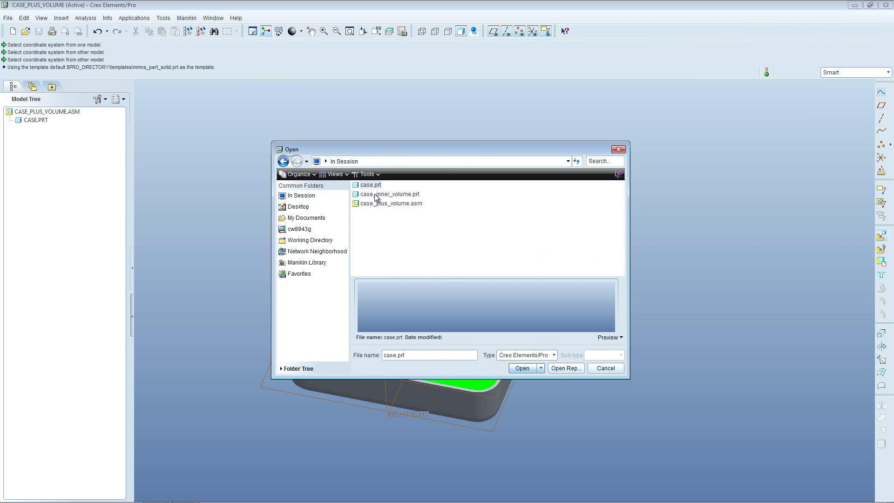
pyautogui.click(376, 194)
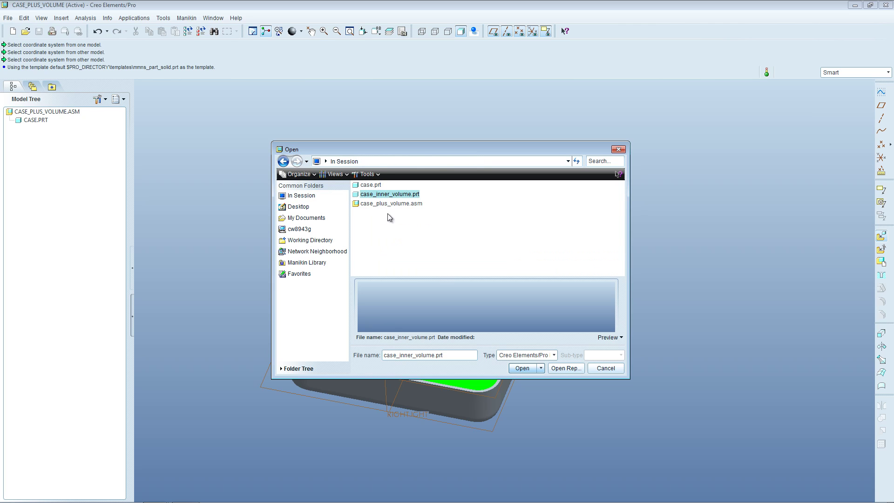
pyautogui.click(523, 369)
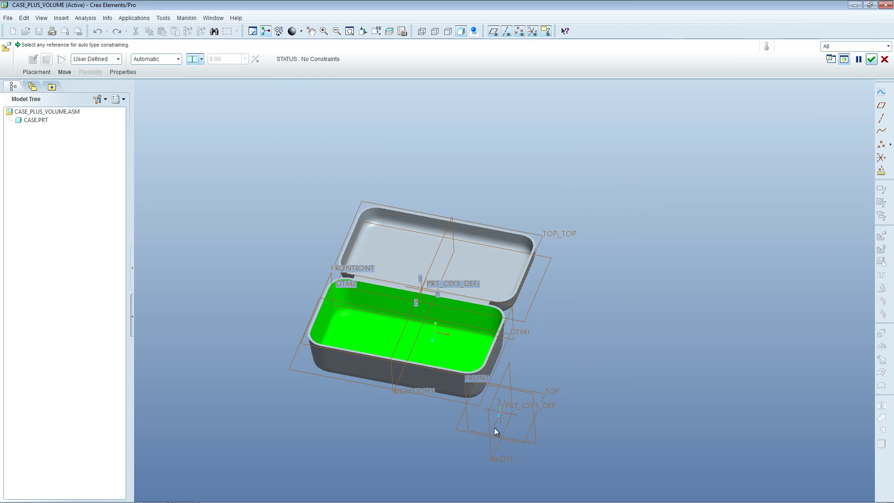
# Constrain the inner volume part's PRT_CSYS_DEF to ASM_DEF_CSYS with a Coord Sys constraint and complete the placement.
pyautogui.scroll(-2, 477, 429)
pyautogui.keyDown('shift'); pyautogui.moveTo(448, 425); pyautogui.dragTo(428, 398, button='middle'); pyautogui.keyUp('shift')
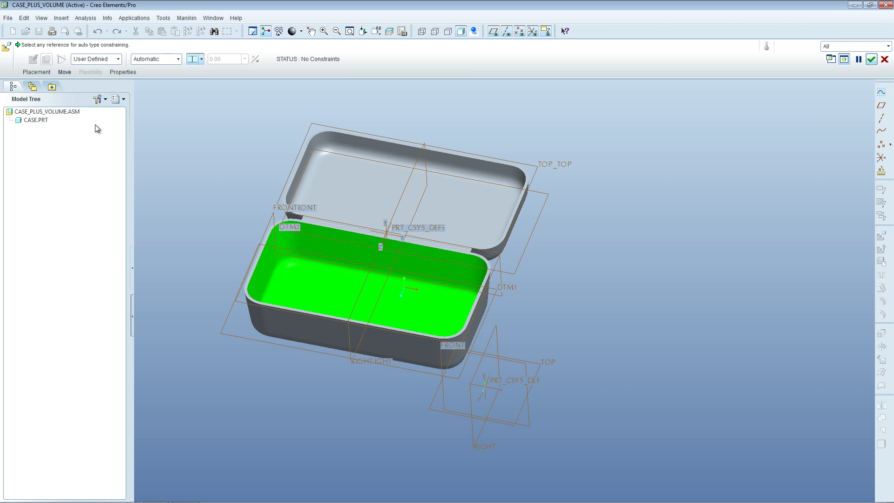
pyautogui.click(37, 72)
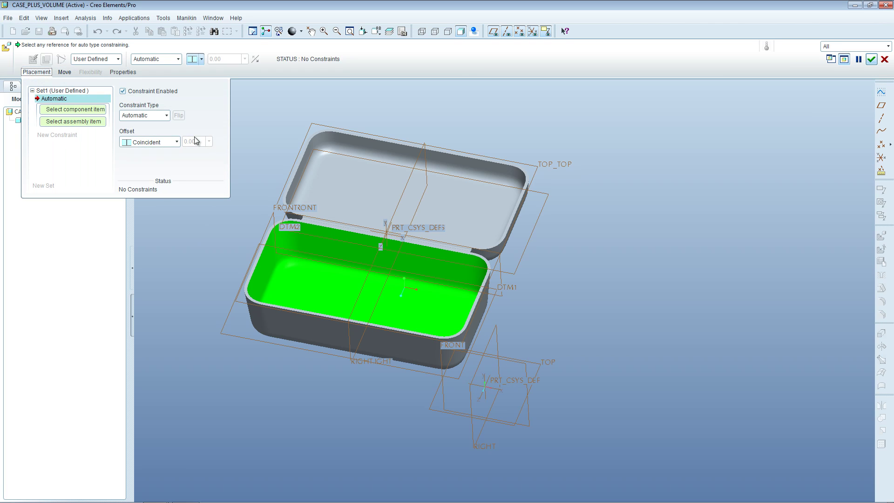
pyautogui.click(149, 116)
pyautogui.click(148, 161)
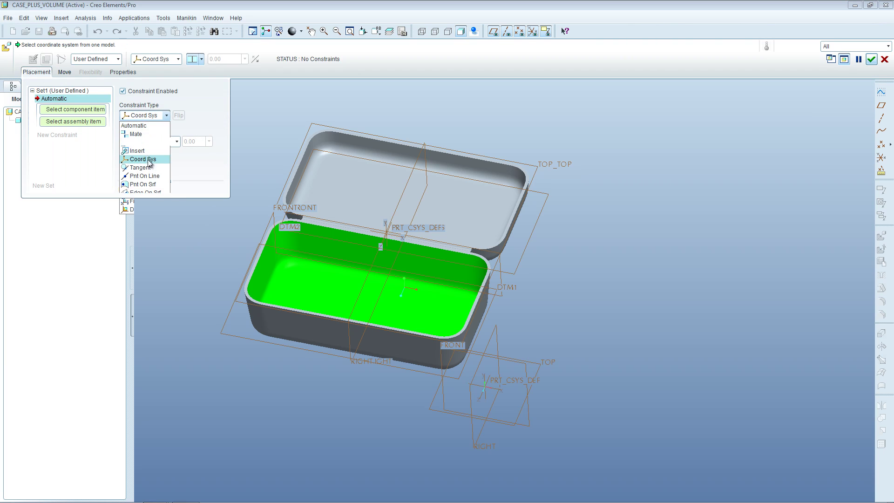
pyautogui.click(507, 382)
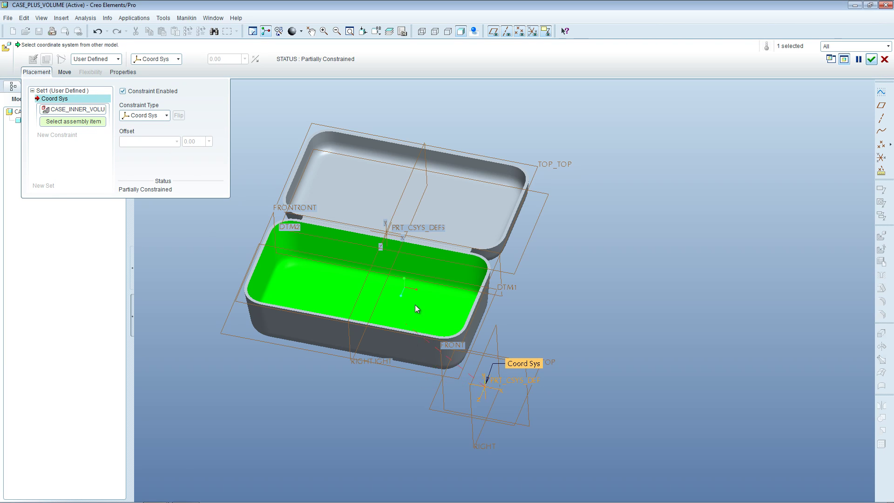
pyautogui.click(412, 228)
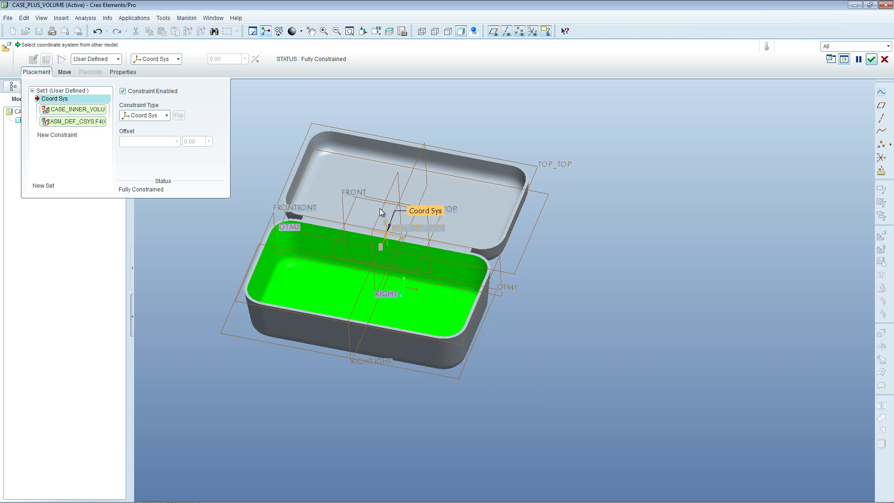
pyautogui.click(872, 60)
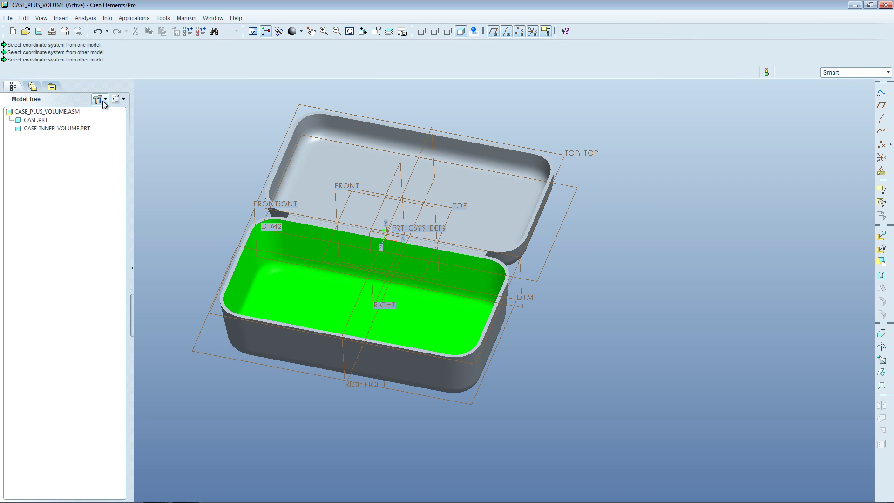
pyautogui.click(38, 131)
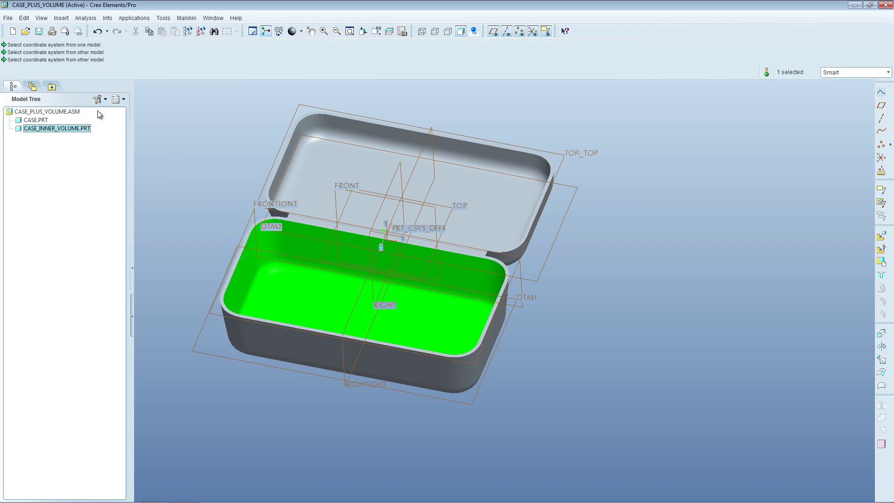
pyautogui.click(34, 121)
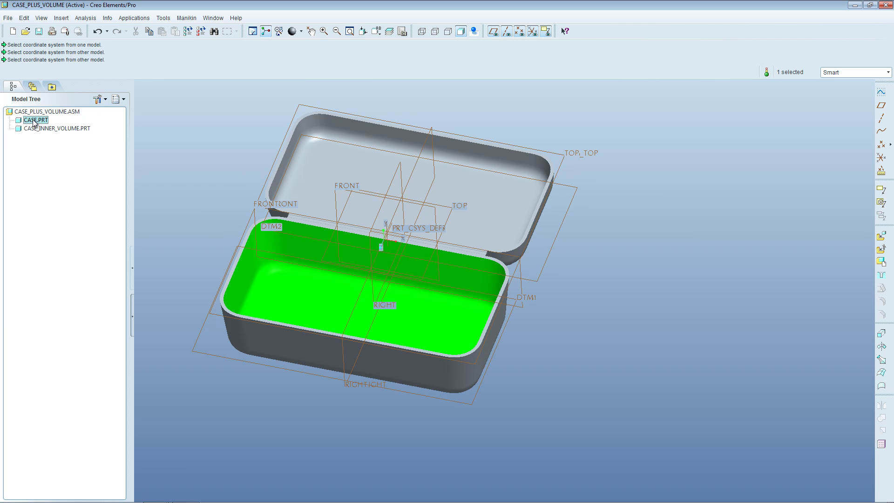
pyautogui.click(31, 129)
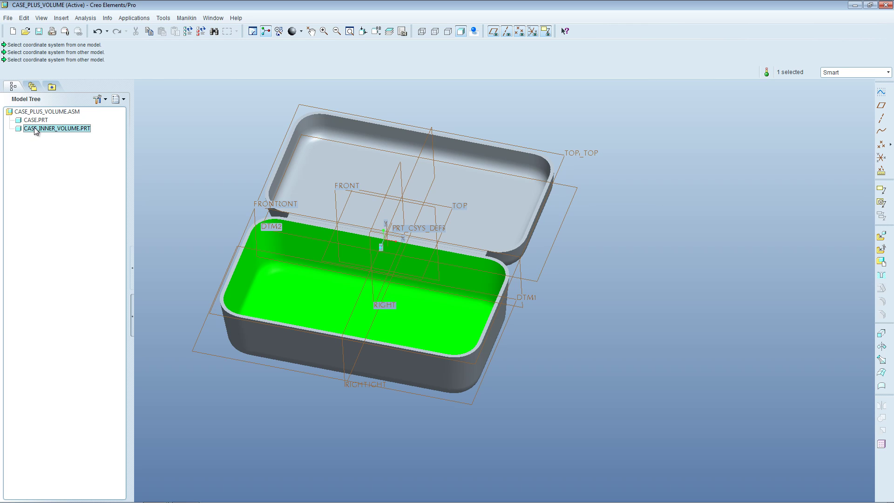
pyautogui.click(29, 120)
pyautogui.click(35, 128)
pyautogui.click(25, 121)
pyautogui.click(24, 129)
pyautogui.click(28, 121)
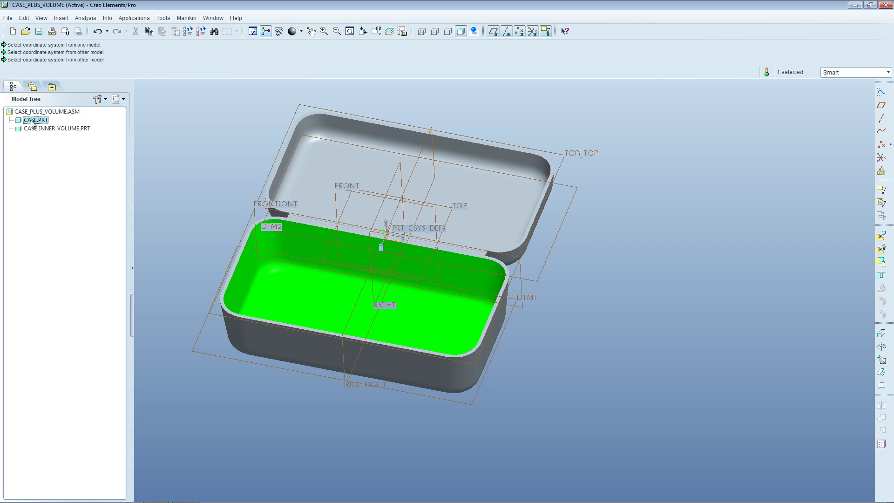
# Display features in the model tree and expand CASE_INNER_VOLUME.PRT and CASE.PRT to list their features.
pyautogui.click(105, 99)
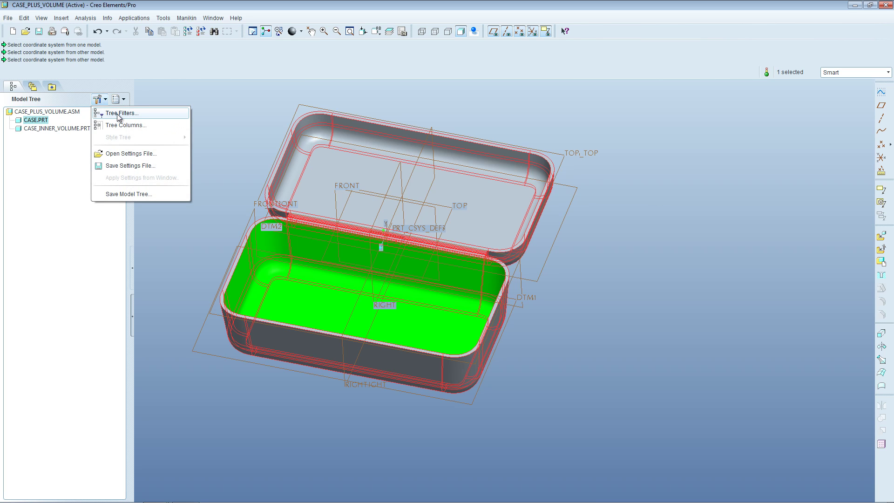
pyautogui.click(119, 115)
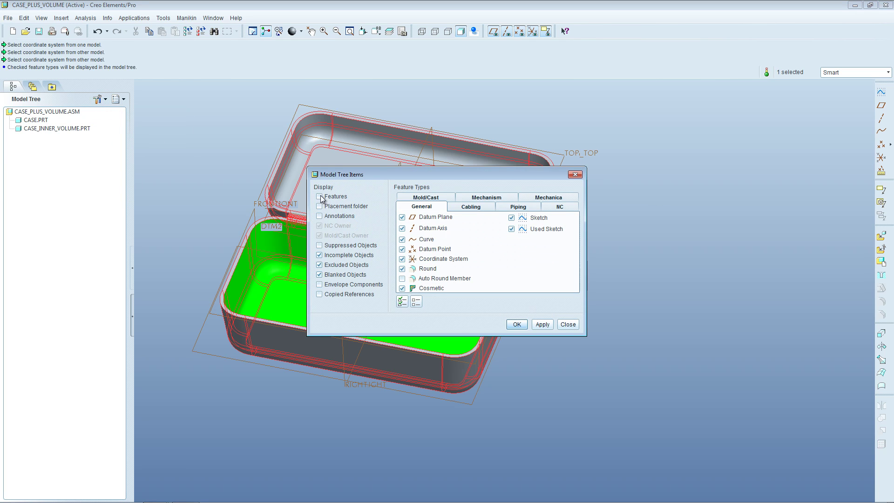
pyautogui.click(517, 325)
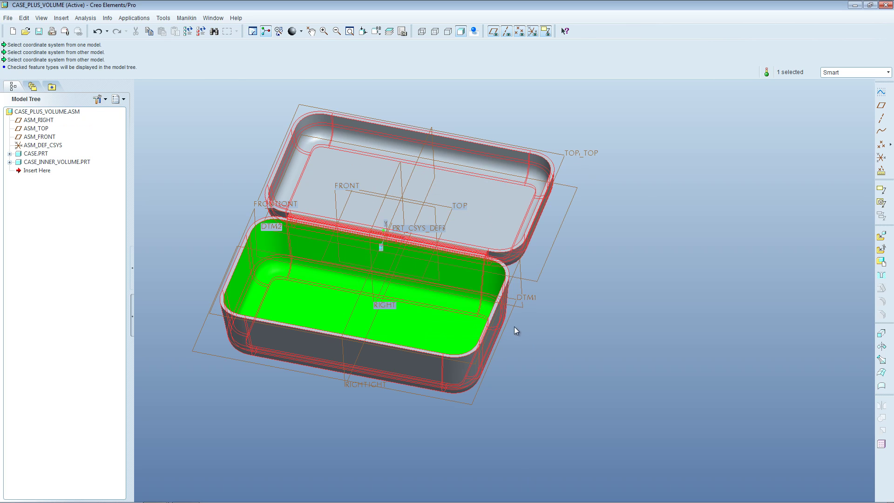
pyautogui.click(10, 162)
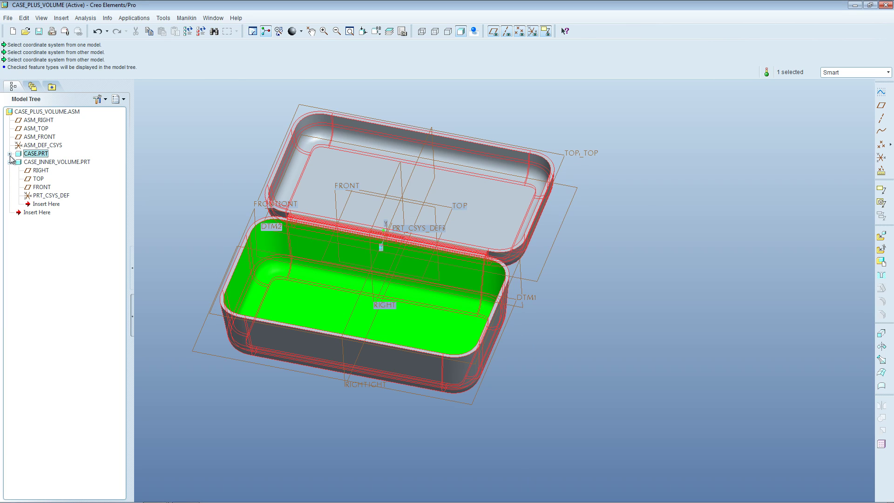
pyautogui.click(10, 154)
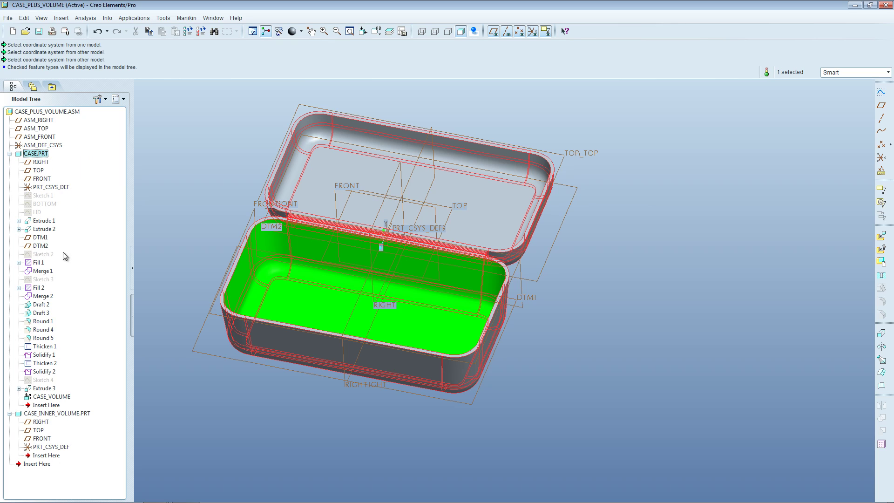
# Activate CASE_INNER_VOLUME.PRT within the assembly for editing.
pyautogui.click(42, 414)
pyautogui.rightClick(42, 416)
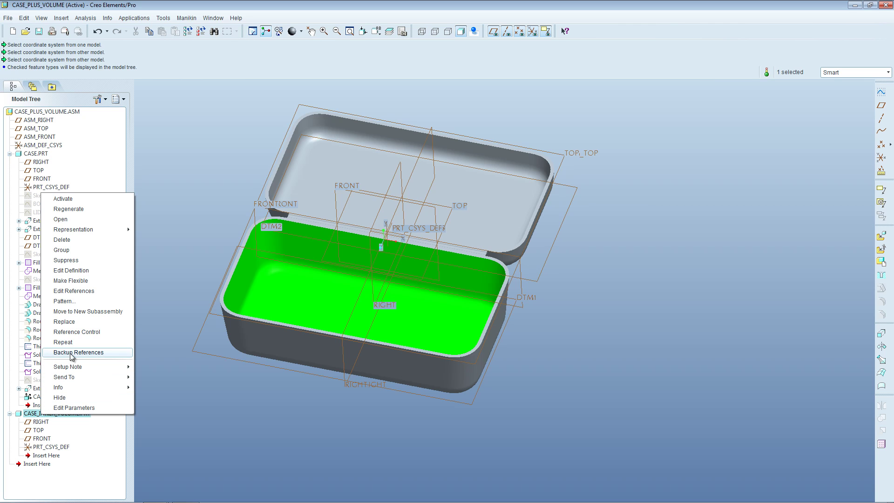
pyautogui.click(71, 201)
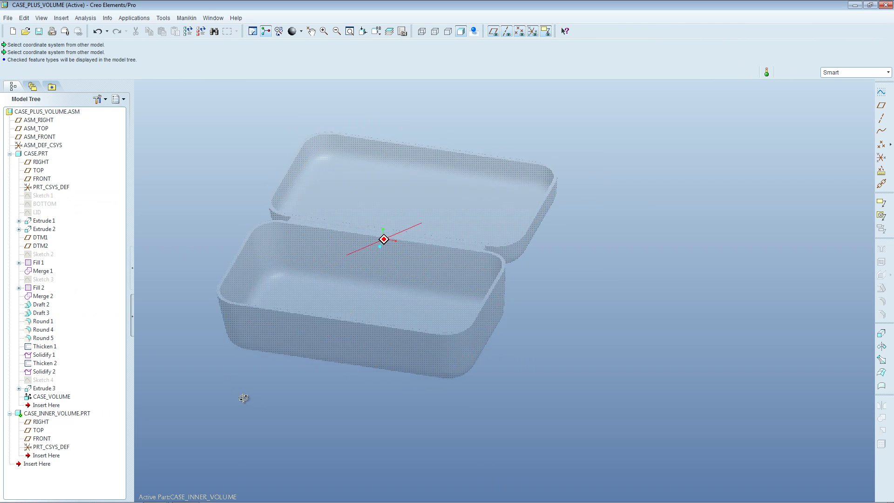
# Add a Copy Geometry feature to CASE_INNER_VOLUME.PRT that references the CASE_VOLUME publish geometry of the case.
pyautogui.moveTo(243, 397); pyautogui.dragTo(359, 294, button='middle')
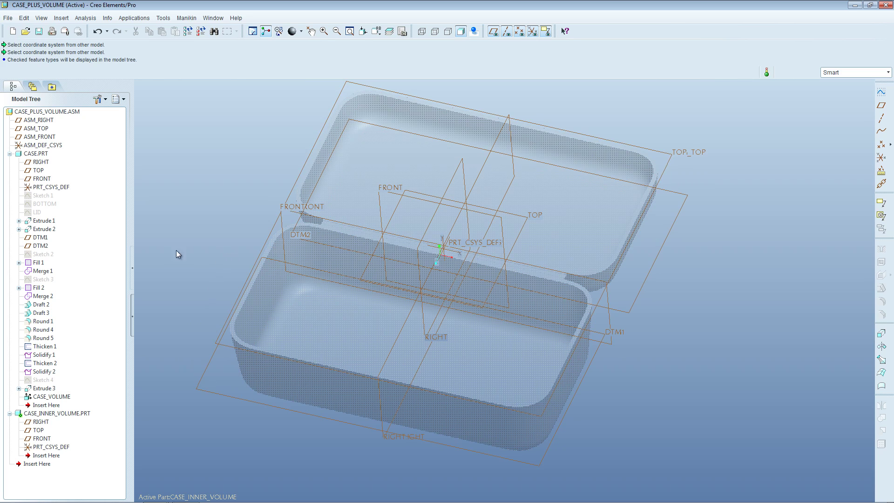
pyautogui.click(41, 414)
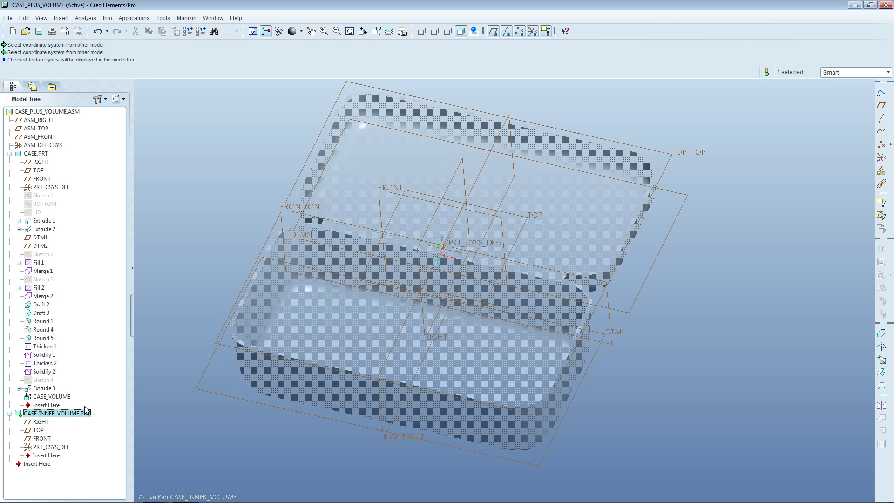
pyautogui.click(61, 18)
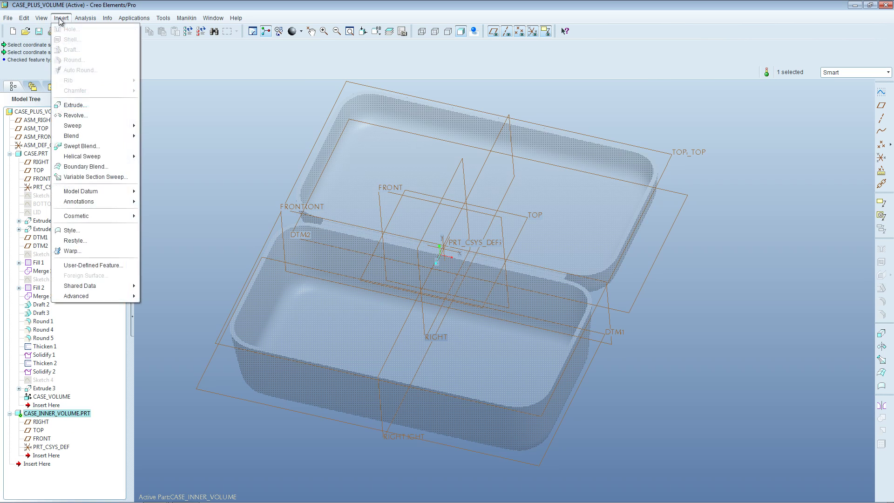
pyautogui.moveTo(88, 287)
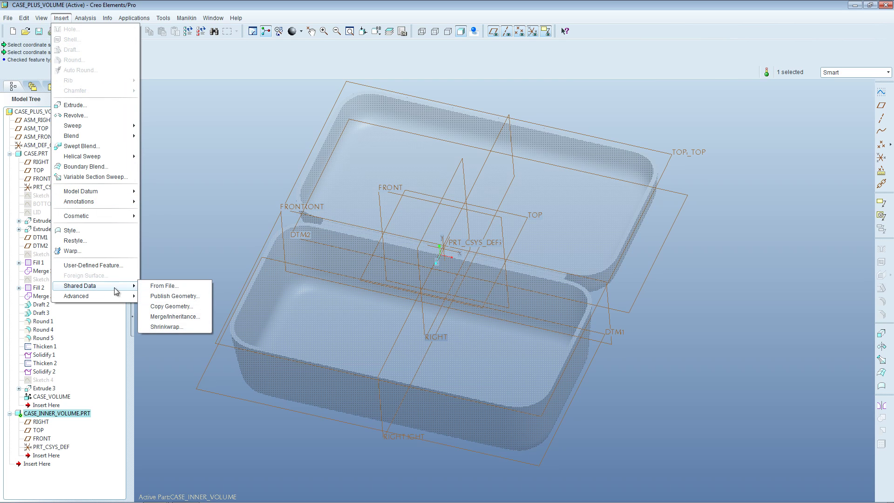
pyautogui.click(181, 309)
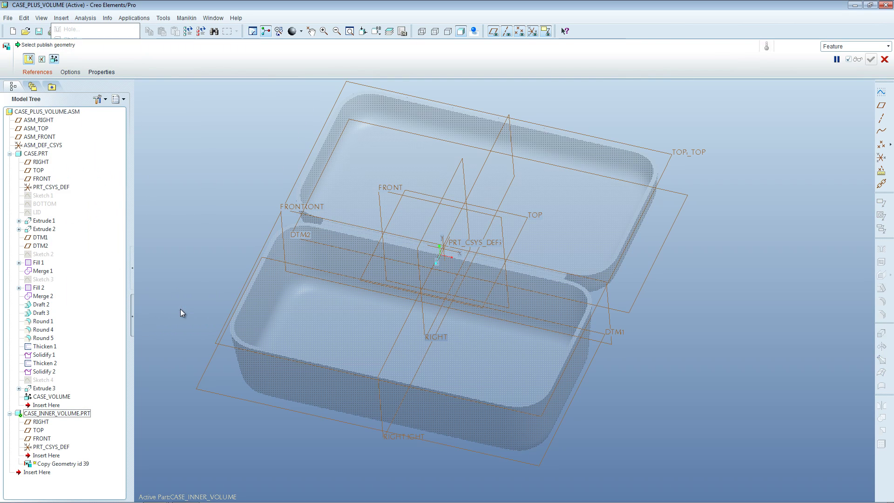
pyautogui.click(39, 73)
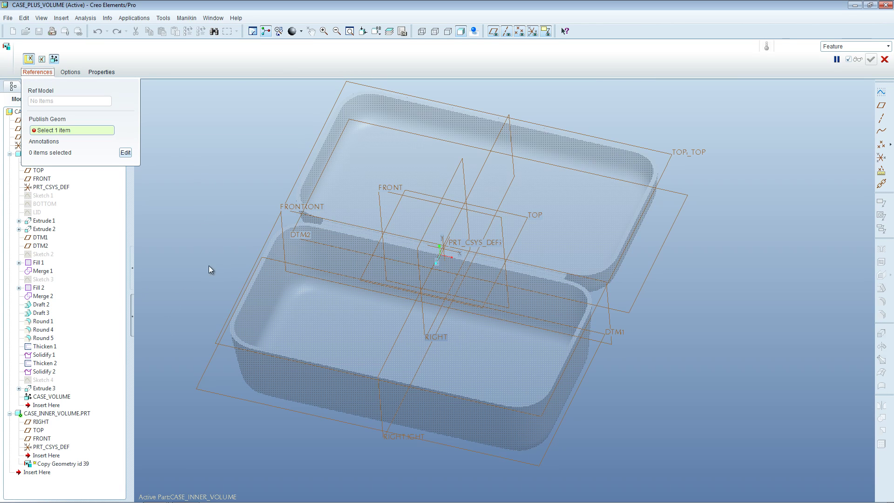
pyautogui.moveTo(208, 270)
pyautogui.mouseDown(button='middle')
pyautogui.moveTo(213, 285)
pyautogui.moveTo(200, 285)
pyautogui.moveTo(206, 299)
pyautogui.mouseUp(button='middle')
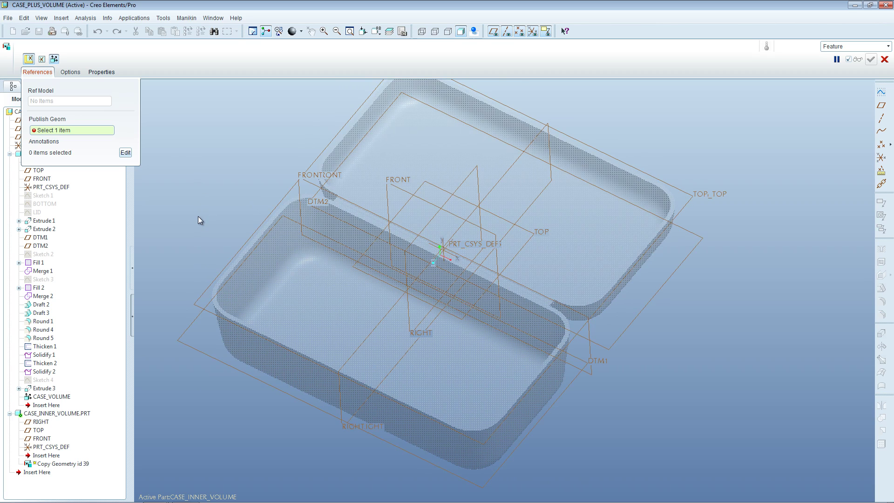
pyautogui.moveTo(204, 199); pyautogui.dragTo(215, 228, button='middle')
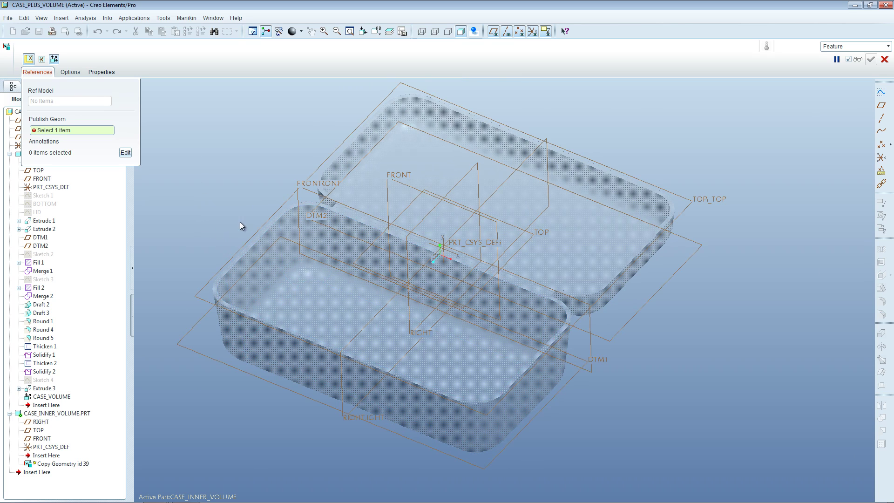
pyautogui.click(332, 301)
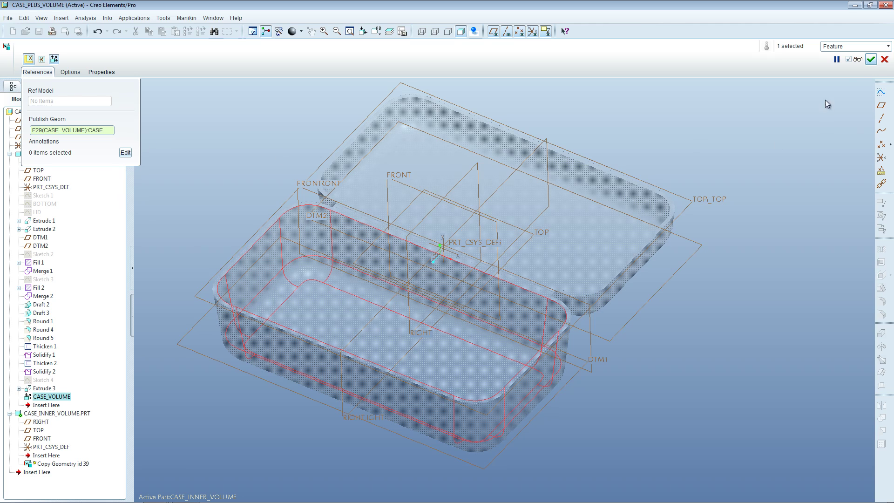
pyautogui.click(873, 60)
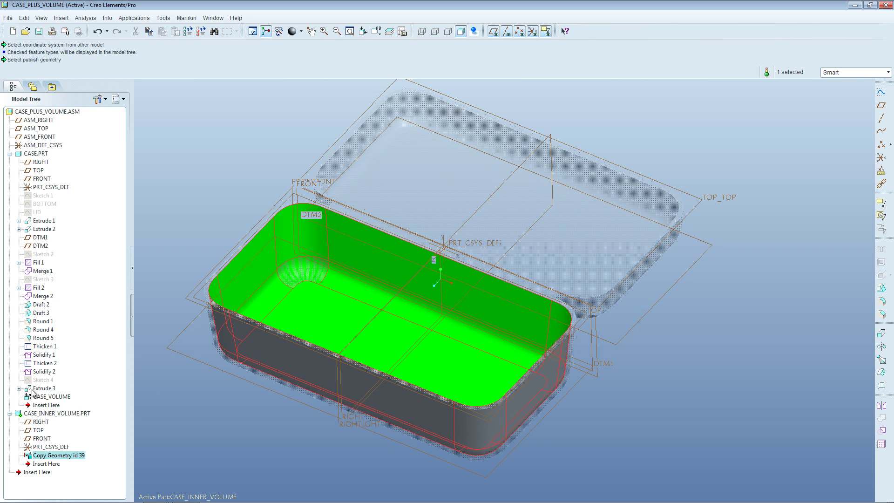
# Open CASE_INNER_VOLUME.PRT in its own maximized window and inspect the copied inner surfaces.
pyautogui.rightClick(47, 414)
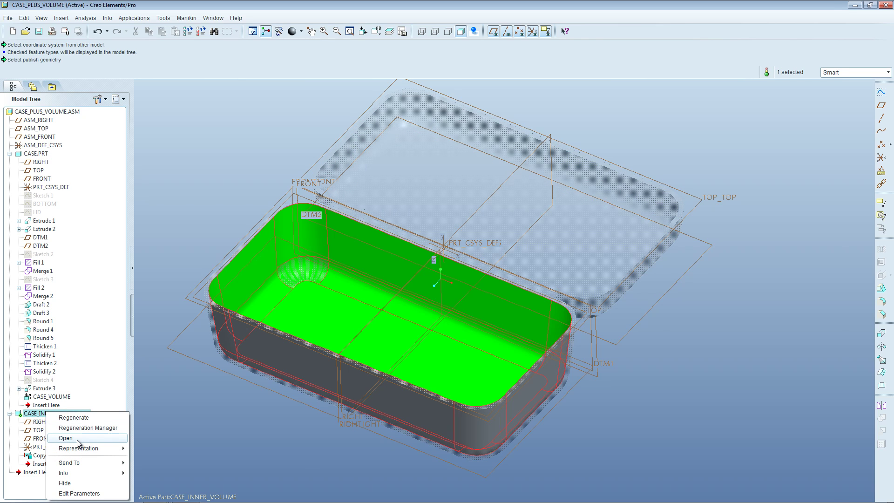
pyautogui.click(66, 438)
pyautogui.moveTo(271, 431); pyautogui.dragTo(264, 345, button='middle')
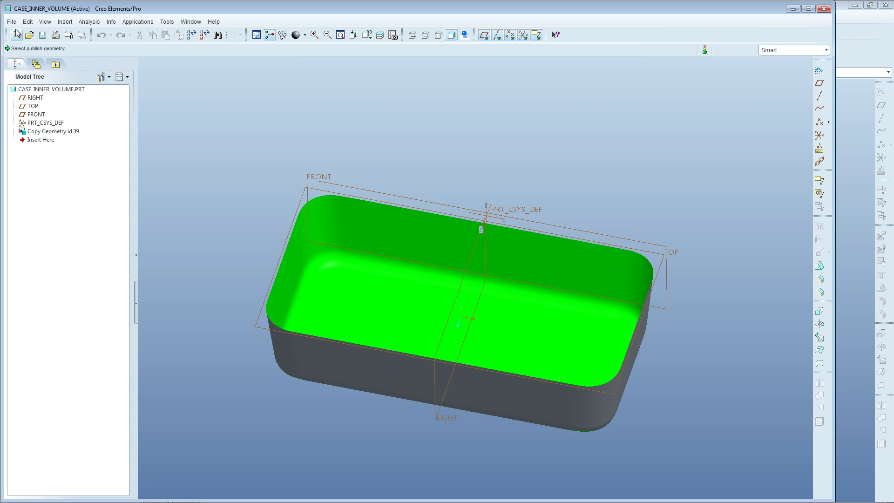
pyautogui.moveTo(410, 434); pyautogui.dragTo(547, 419, button='middle')
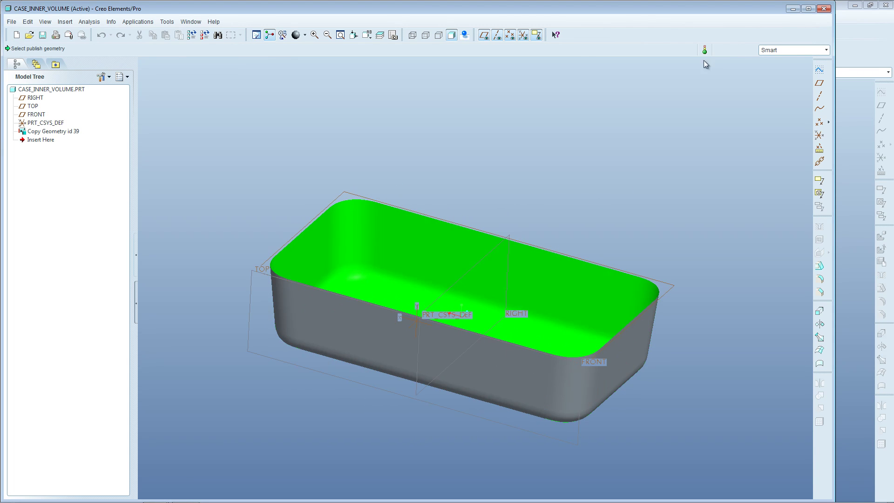
pyautogui.click(809, 8)
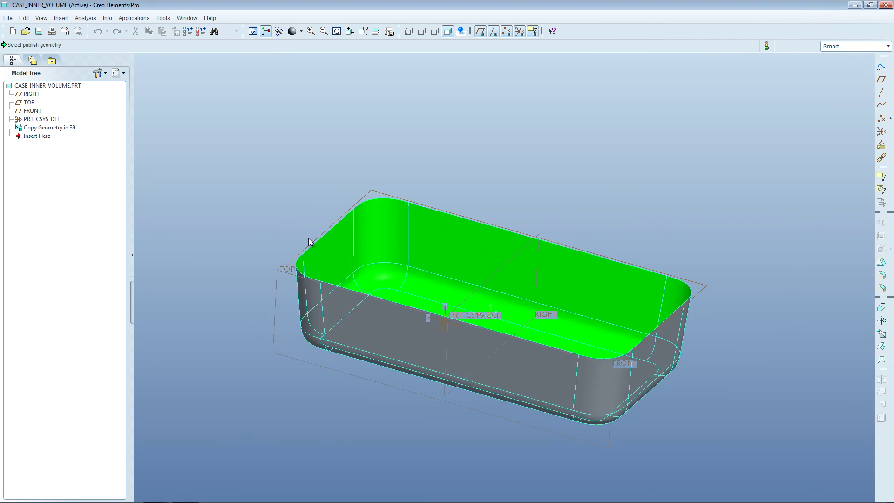
pyautogui.moveTo(261, 395); pyautogui.dragTo(321, 272, button='middle')
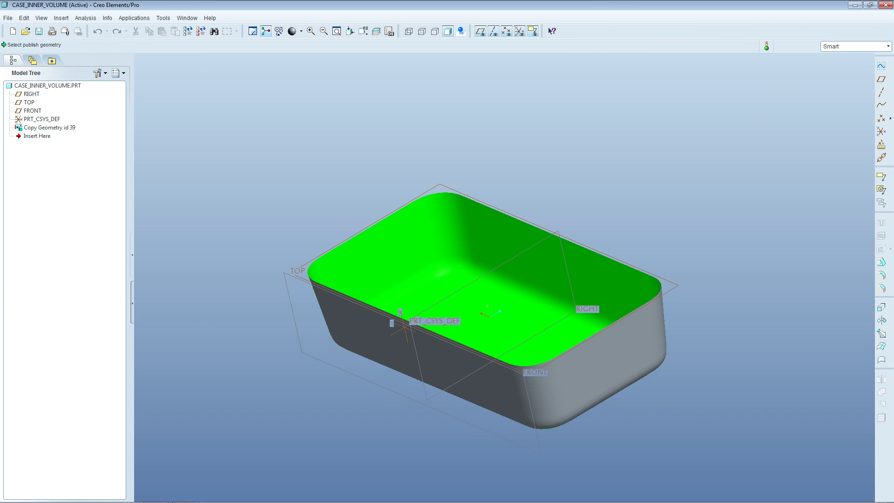
# Start a sketch on the TOP datum plane with the RIGHT plane as the Left orientation reference.
pyautogui.click(882, 66)
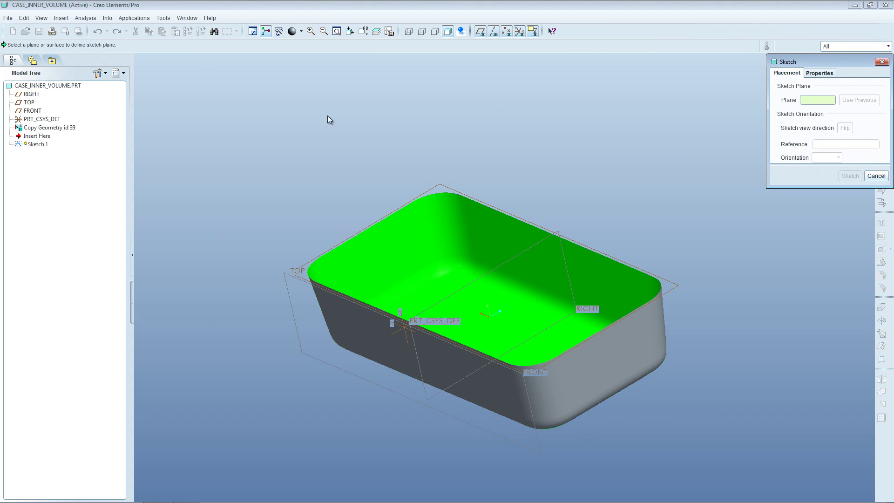
pyautogui.click(296, 273)
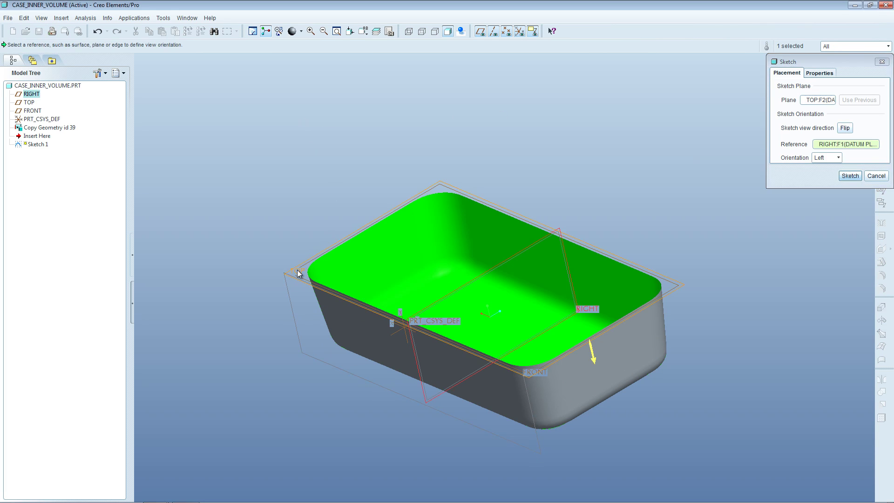
pyautogui.click(850, 175)
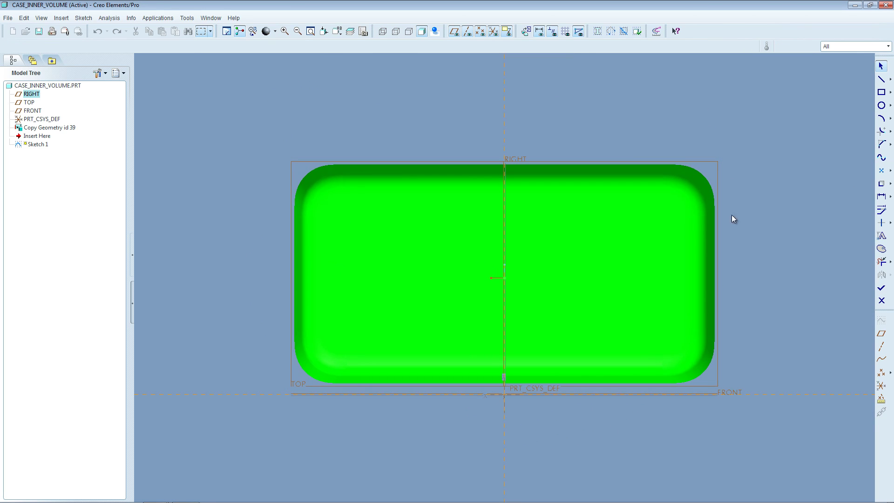
# Project the copied surface's upper rim edges into the sketch as a chain converted to a loop, and finish the sketch.
pyautogui.click(884, 186)
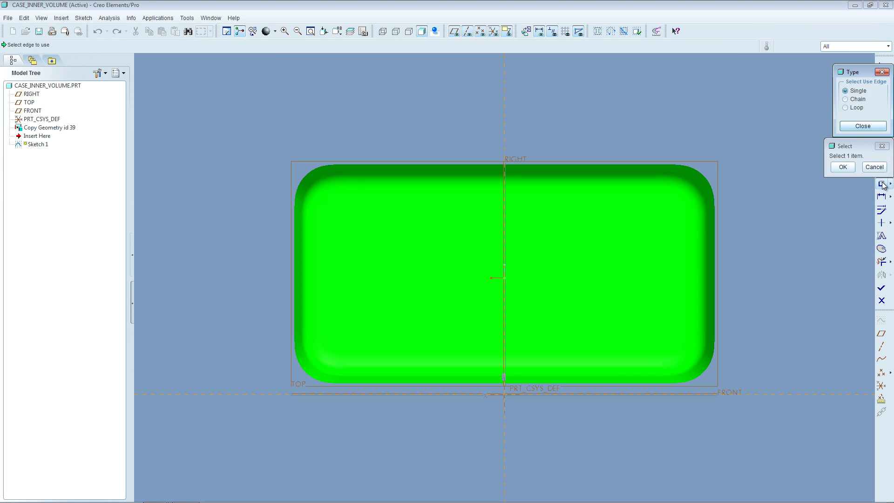
pyautogui.click(845, 99)
pyautogui.click(308, 175)
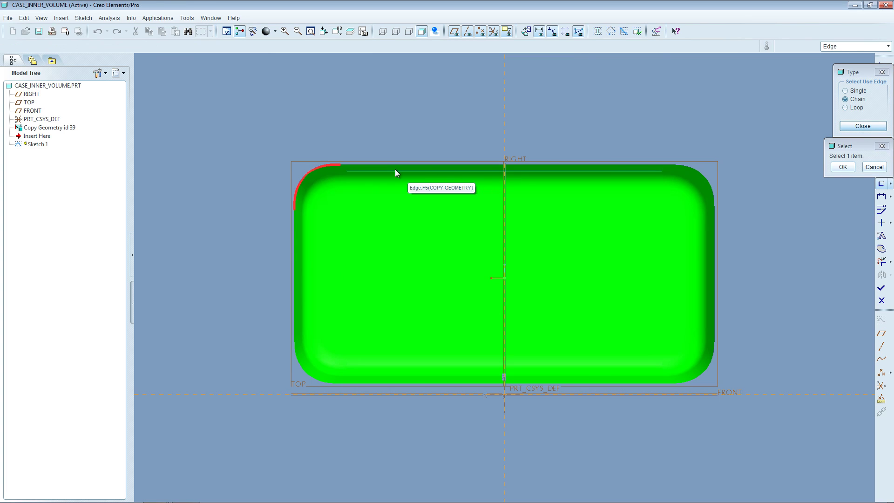
pyautogui.click(295, 227)
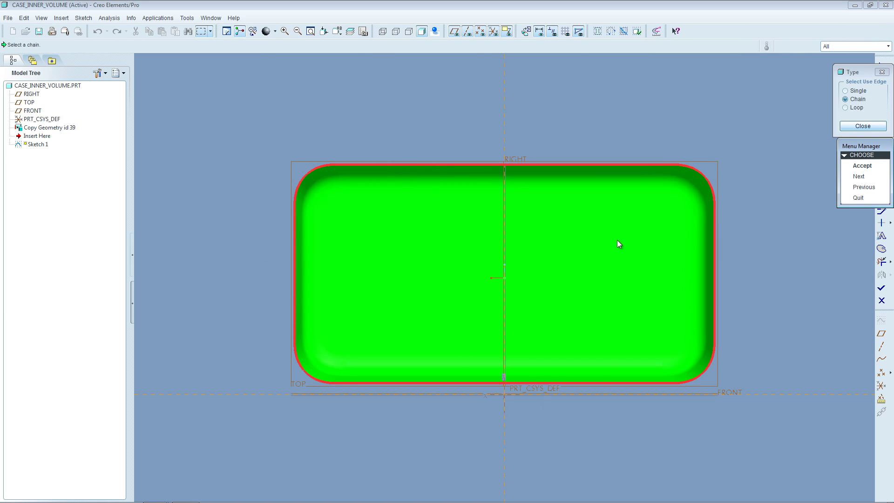
pyautogui.click(865, 171)
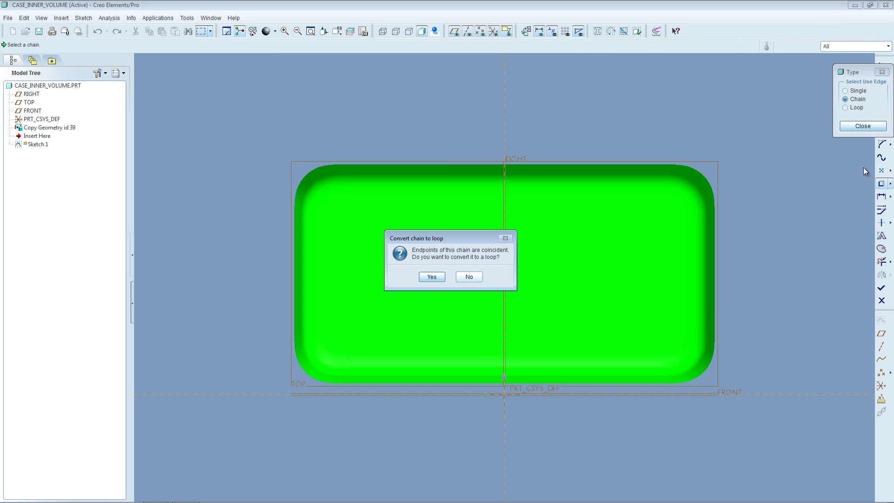
pyautogui.click(432, 277)
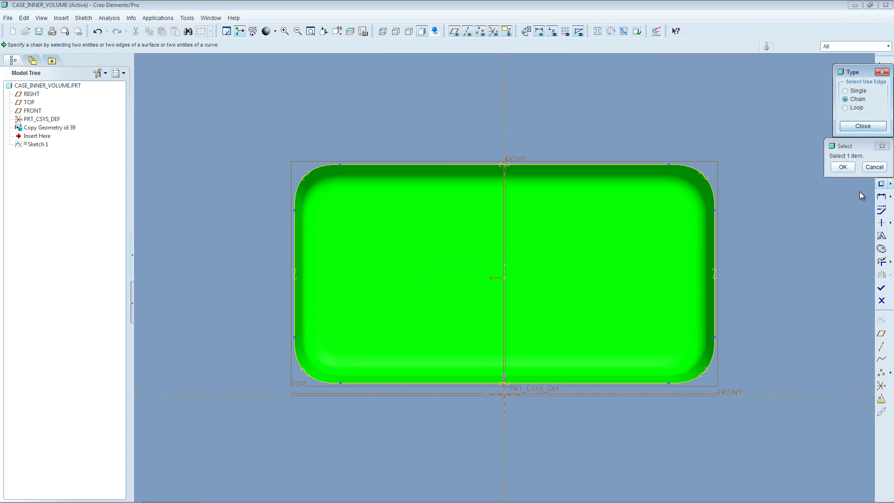
pyautogui.click(875, 167)
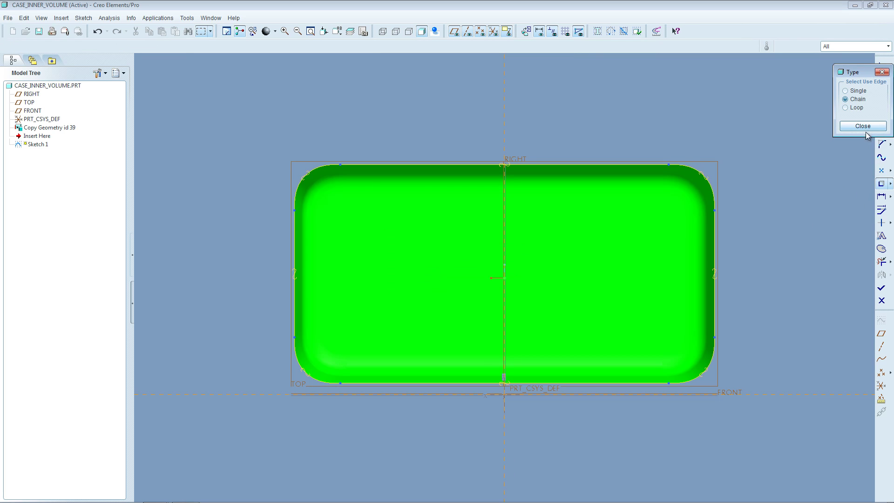
pyautogui.click(862, 127)
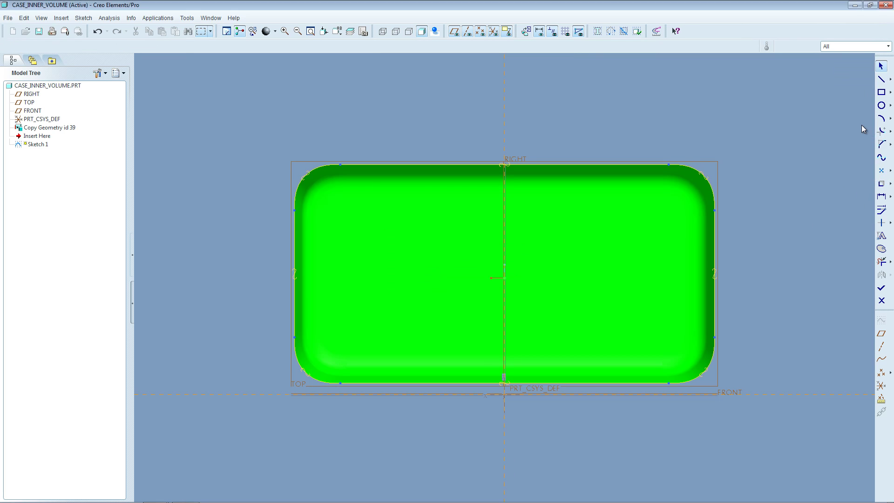
pyautogui.click(882, 290)
# Create a Fill surface from the rim sketch to close the open top of the inner surfaces.
pyautogui.moveTo(387, 296); pyautogui.dragTo(384, 256, button='middle')
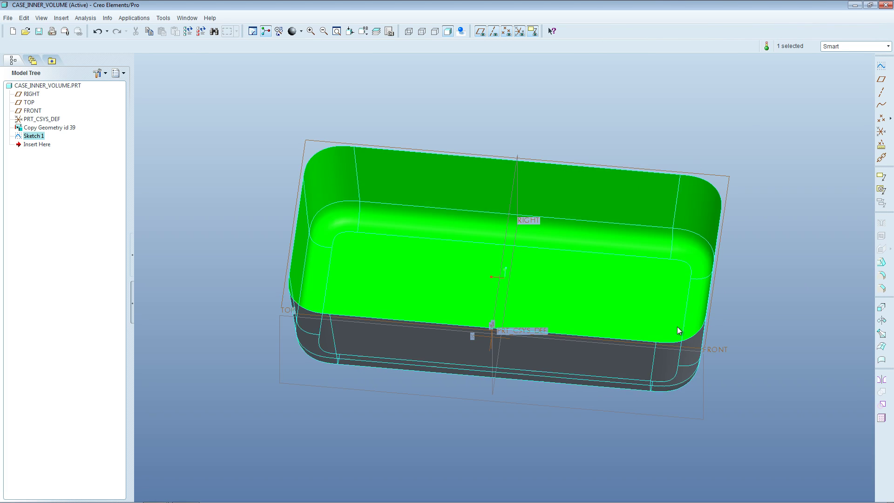
pyautogui.moveTo(213, 359); pyautogui.dragTo(213, 345, button='middle')
pyautogui.click(23, 19)
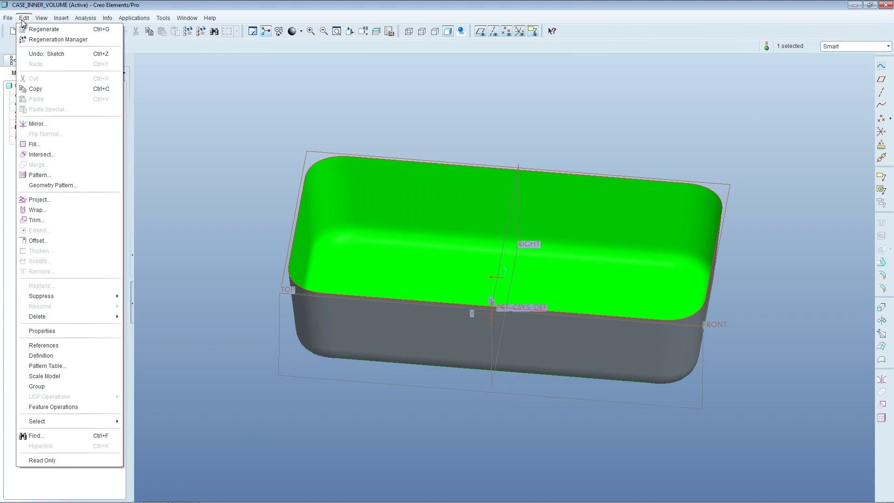
pyautogui.click(41, 146)
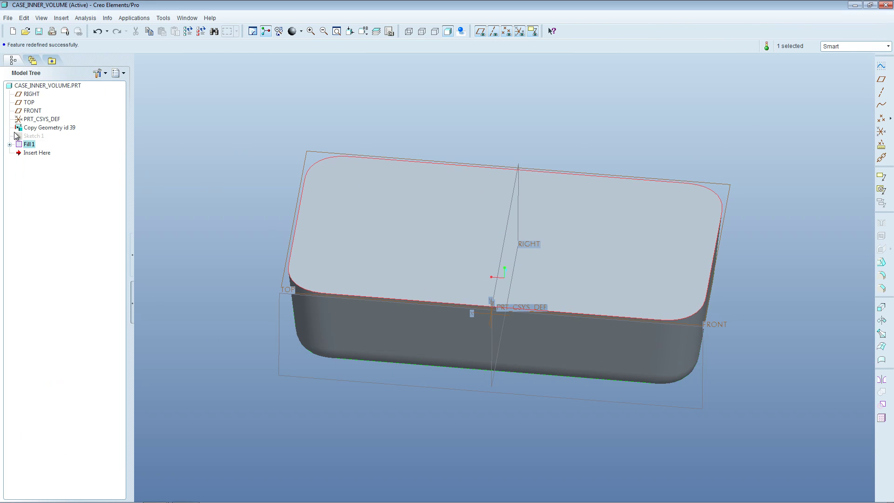
pyautogui.click(23, 20)
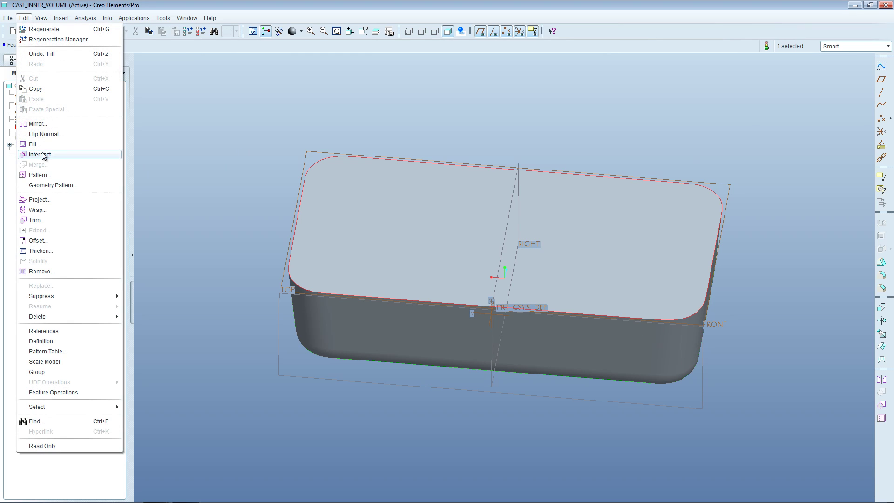
pyautogui.click(40, 146)
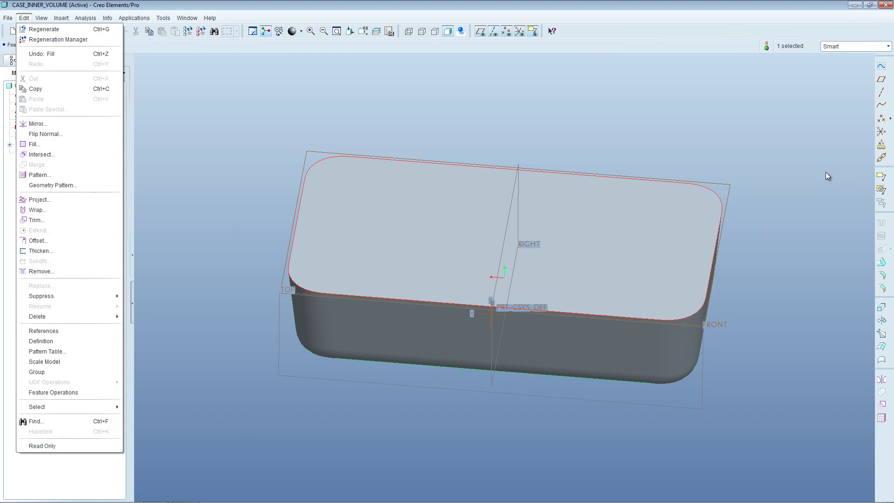
pyautogui.click(196, 189)
# Merge the Fill surface with the copied inner surfaces into one closed quilt.
pyautogui.click(354, 246)
pyautogui.click(354, 254)
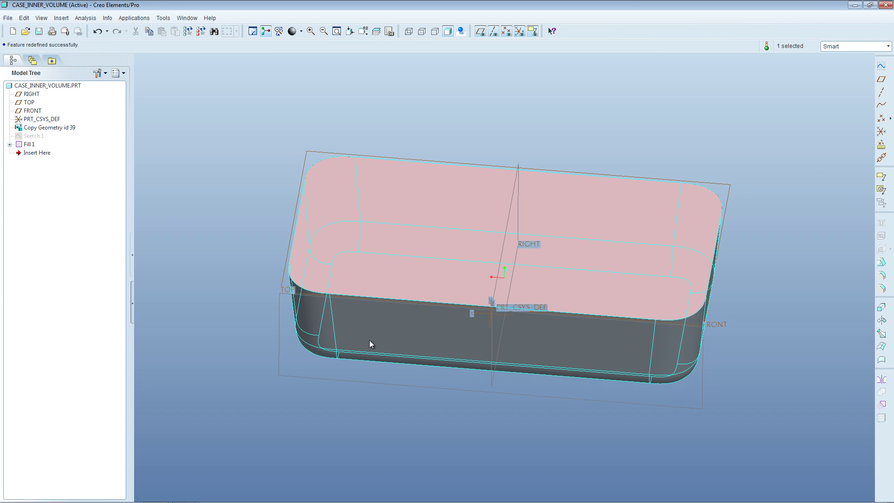
pyautogui.click(205, 180)
pyautogui.click(384, 227)
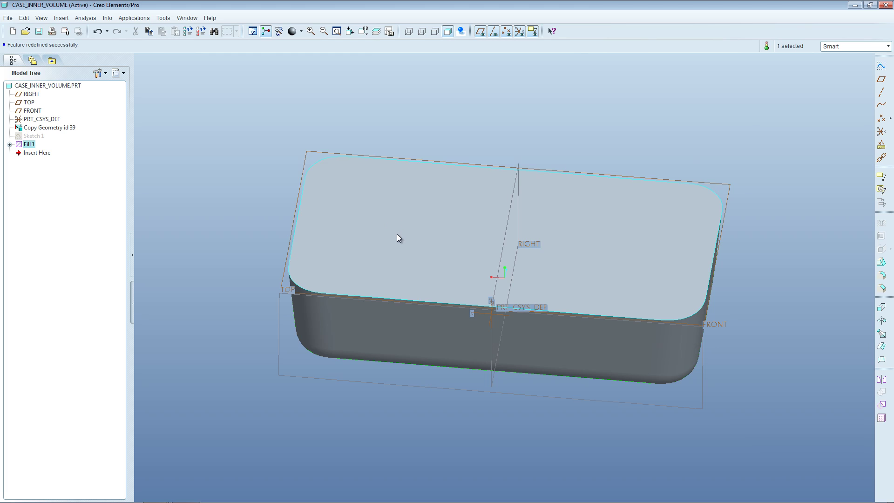
pyautogui.click(396, 234)
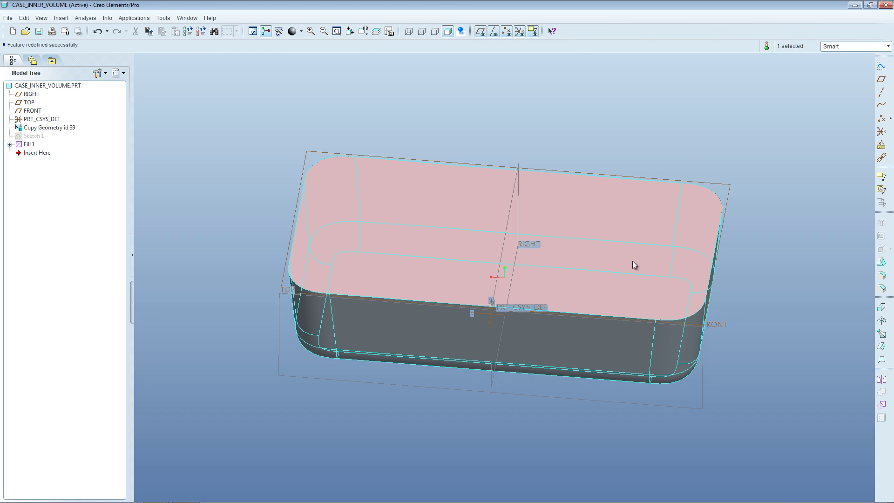
pyautogui.keyDown('ctrl'); pyautogui.click(375, 329); pyautogui.keyUp('ctrl')
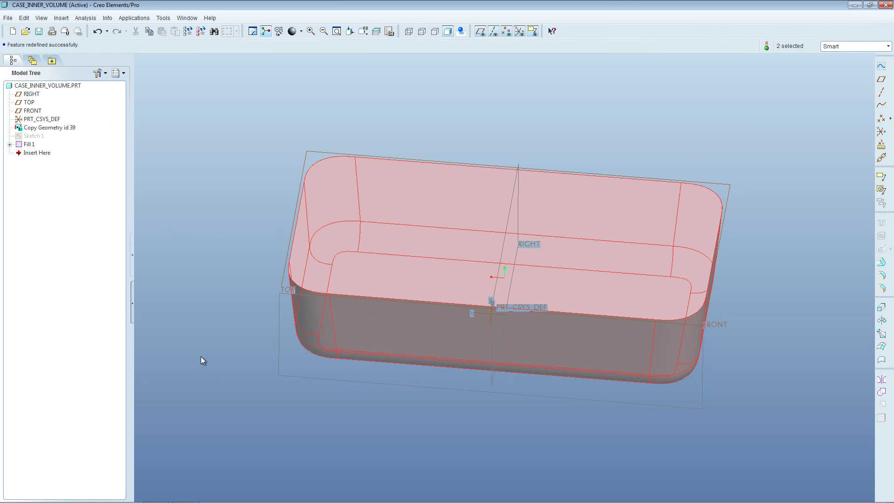
pyautogui.moveTo(200, 357)
pyautogui.mouseDown(button='middle')
pyautogui.moveTo(242, 341)
pyautogui.moveTo(240, 364)
pyautogui.moveTo(362, 377)
pyautogui.moveTo(280, 352)
pyautogui.moveTo(212, 351)
pyautogui.mouseUp(button='middle')
pyautogui.click(24, 18)
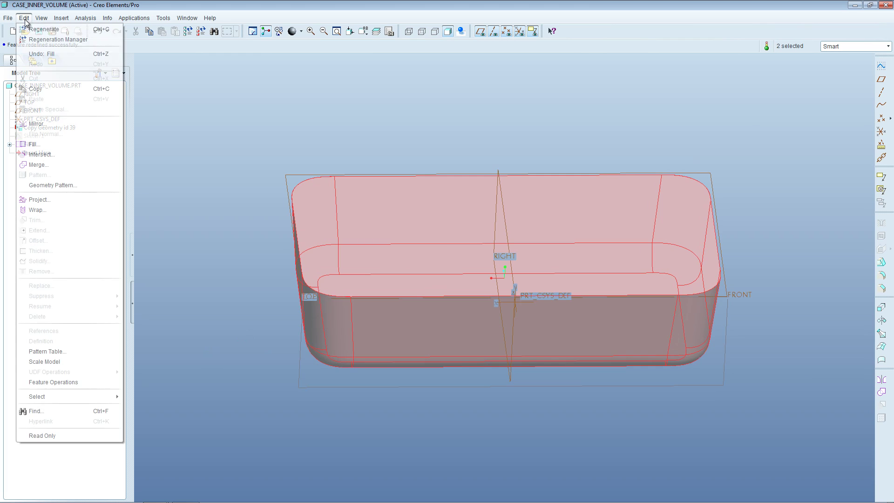
pyautogui.click(48, 165)
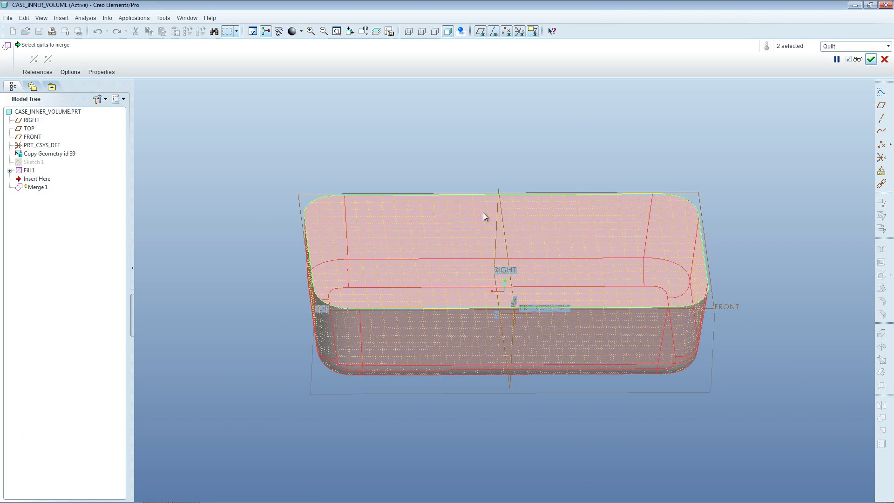
pyautogui.click(871, 59)
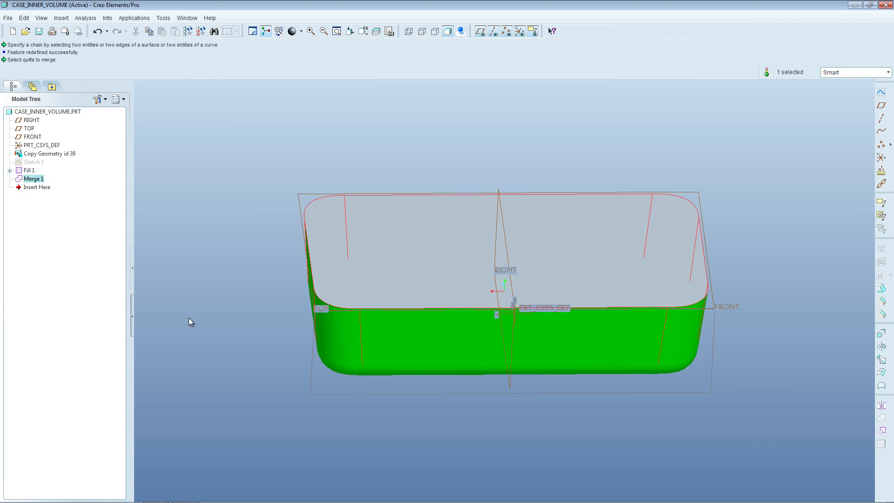
# Open the Mass Properties analysis and place its dialog beside the merged model.
pyautogui.moveTo(261, 332)
pyautogui.mouseDown(button='middle')
pyautogui.moveTo(240, 324)
pyautogui.moveTo(246, 335)
pyautogui.moveTo(379, 391)
pyautogui.moveTo(351, 356)
pyautogui.mouseUp(button='middle')
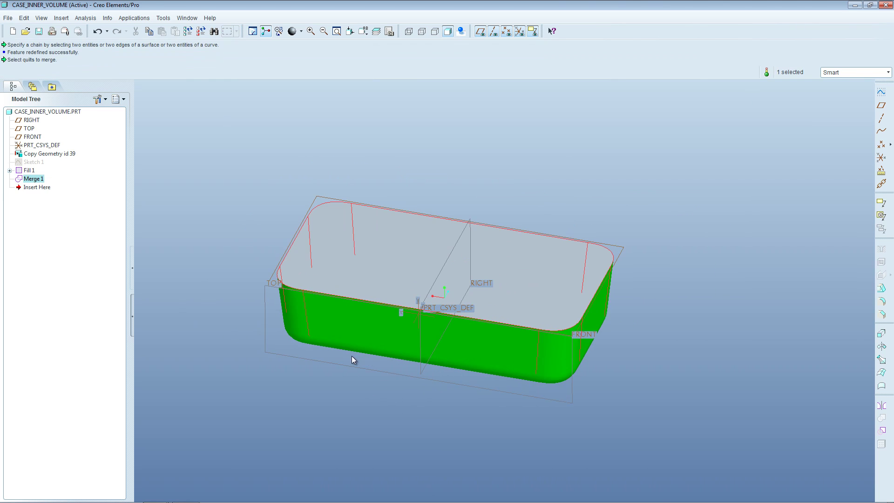
pyautogui.click(85, 18)
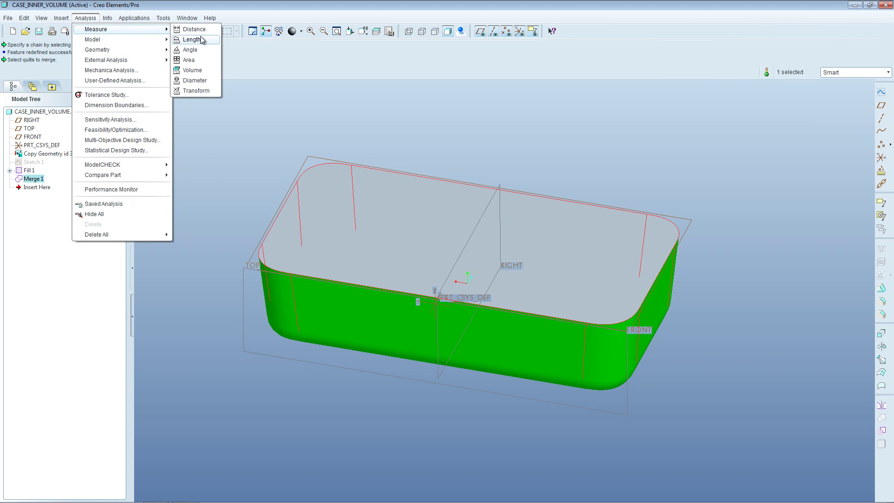
pyautogui.moveTo(106, 41)
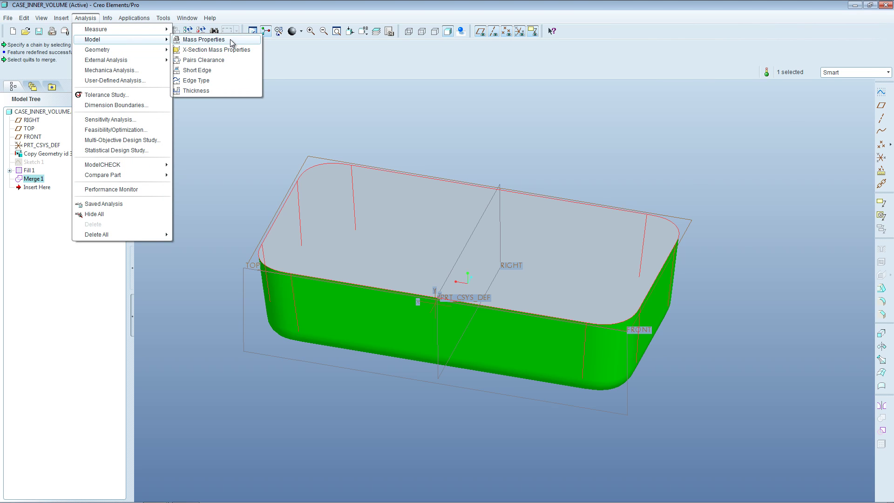
pyautogui.click(229, 37)
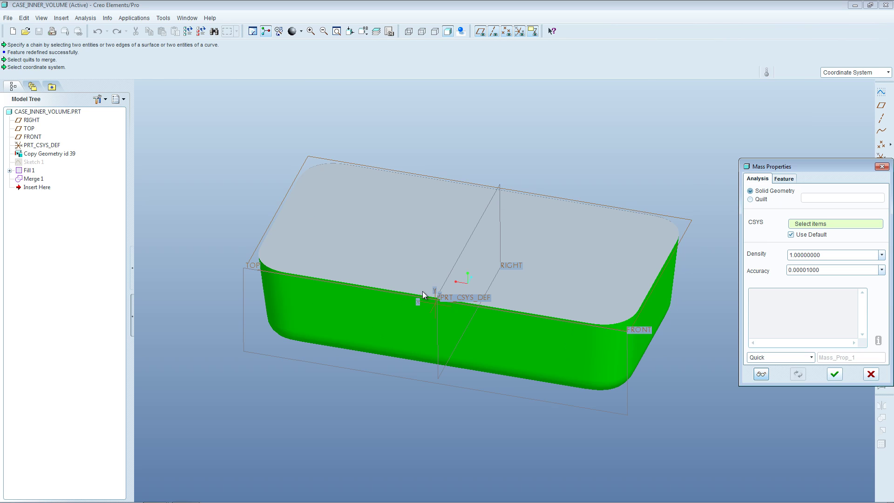
pyautogui.scroll(-3, 423, 291)
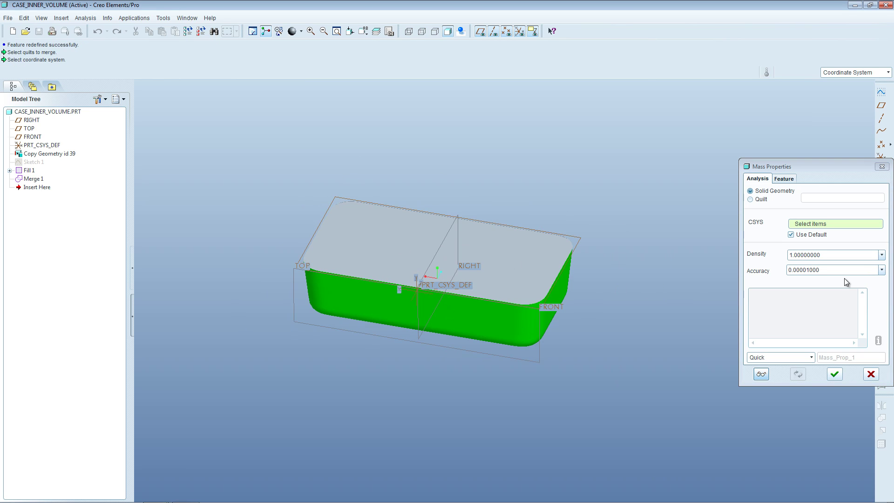
pyautogui.click(778, 176)
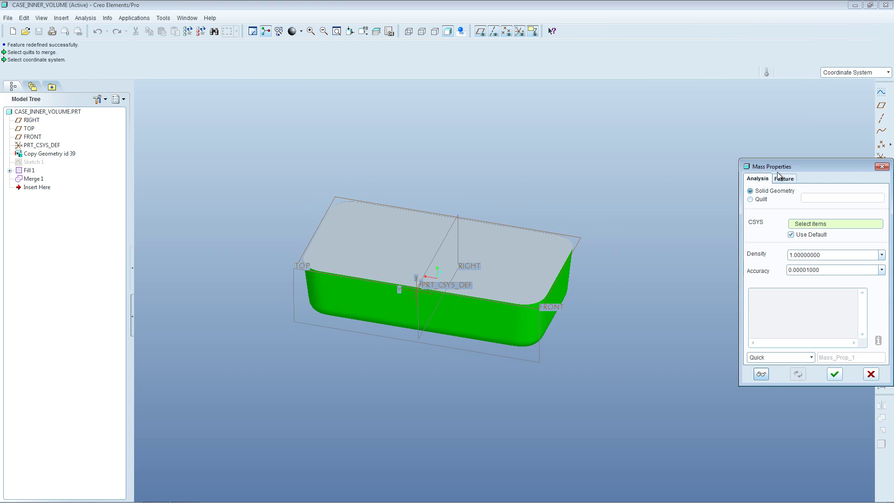
pyautogui.click(86, 19)
pyautogui.moveTo(94, 40)
pyautogui.click(800, 123)
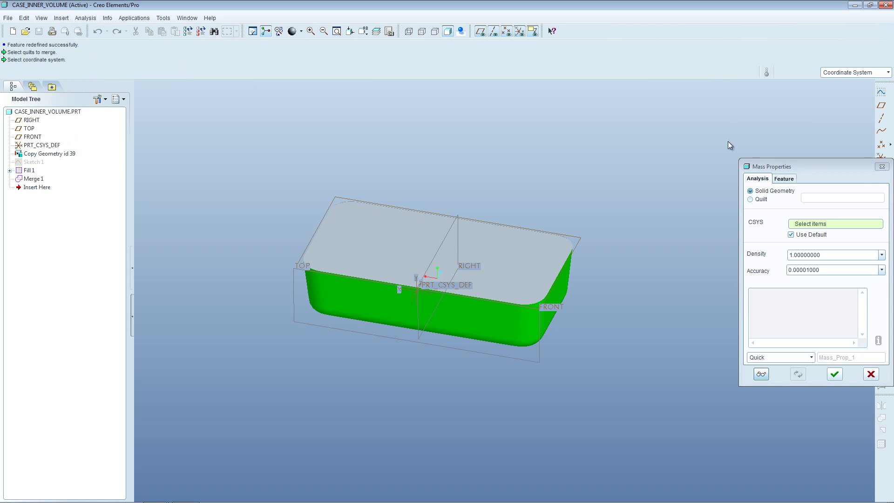
pyautogui.moveTo(818, 170); pyautogui.dragTo(744, 129)
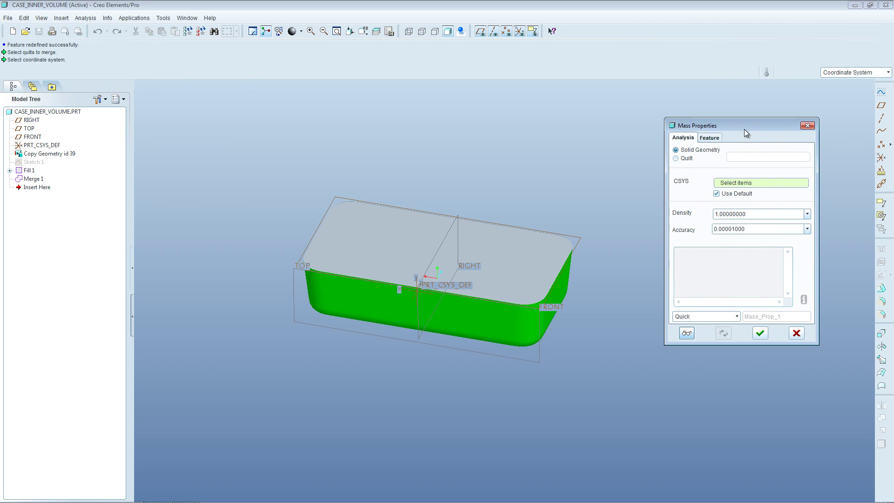
# Compute the mass properties of the merged quilt and enlarge the dialog to read the volume result.
pyautogui.click(677, 158)
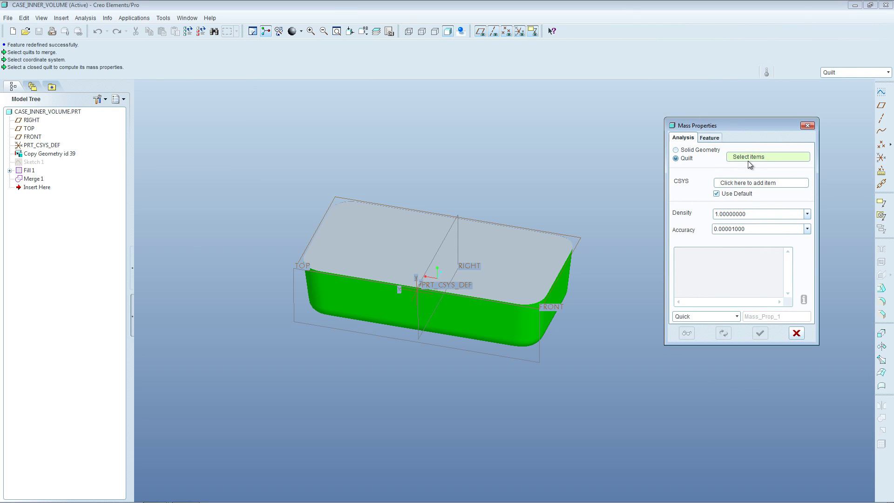
pyautogui.click(498, 291)
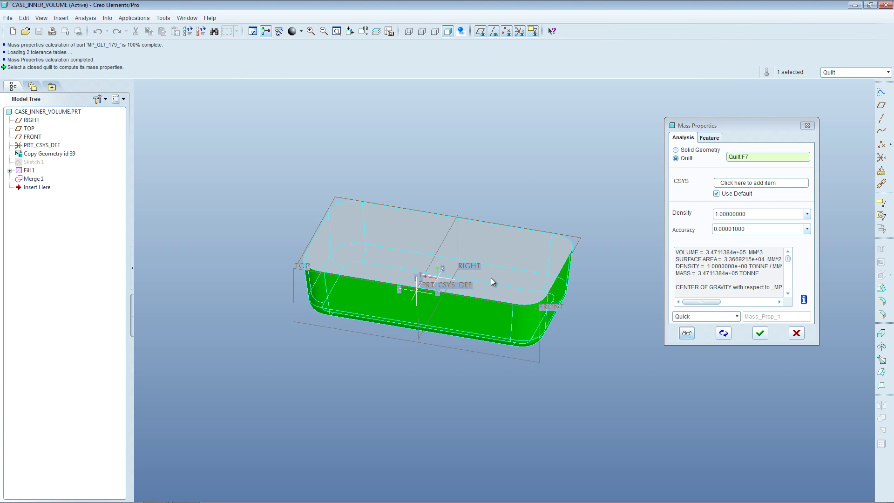
pyautogui.moveTo(708, 345); pyautogui.dragTo(722, 444)
pyautogui.moveTo(706, 302); pyautogui.dragTo(796, 303)
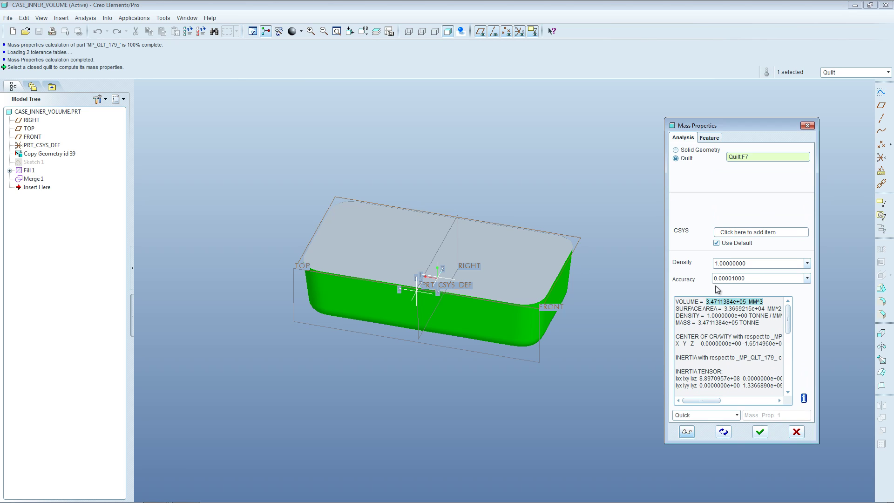
# Save the analysis as a feature that creates the VOLUME and SURF_AREA parameters, with MASS excluded.
pyautogui.click(706, 415)
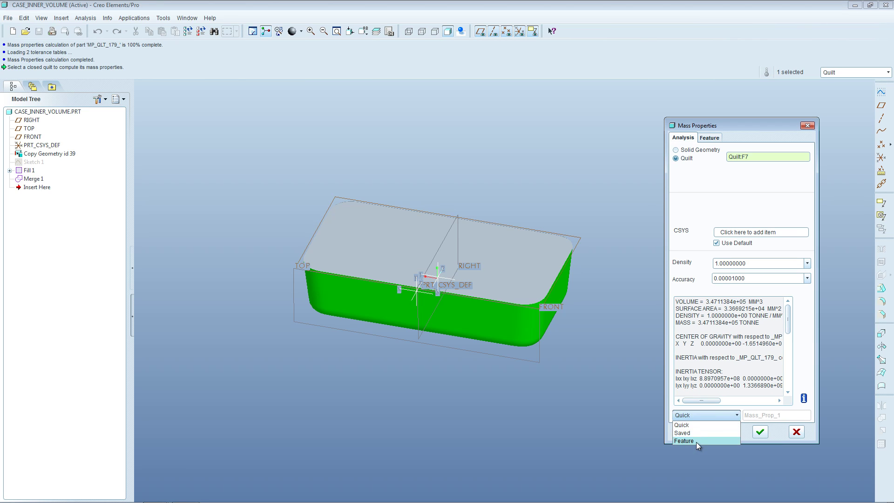
pyautogui.click(697, 441)
pyautogui.click(710, 138)
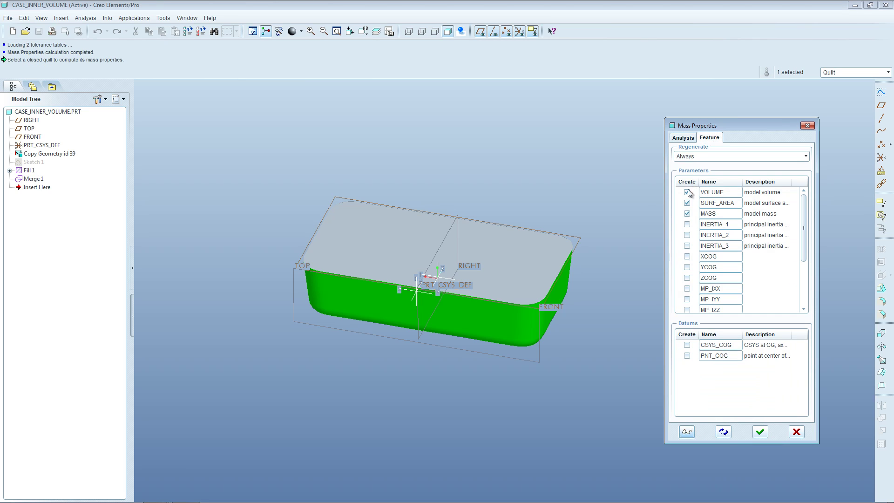
pyautogui.click(688, 213)
pyautogui.click(761, 431)
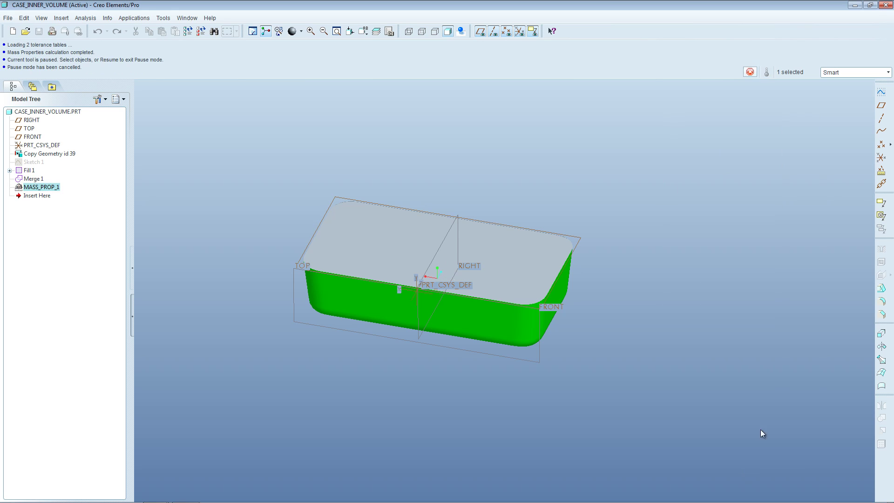
pyautogui.click(39, 187)
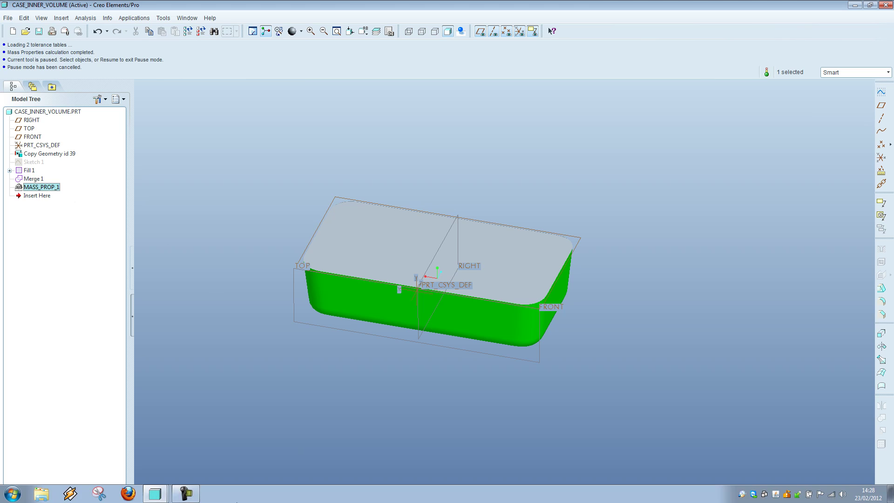
pyautogui.moveTo(183, 501)
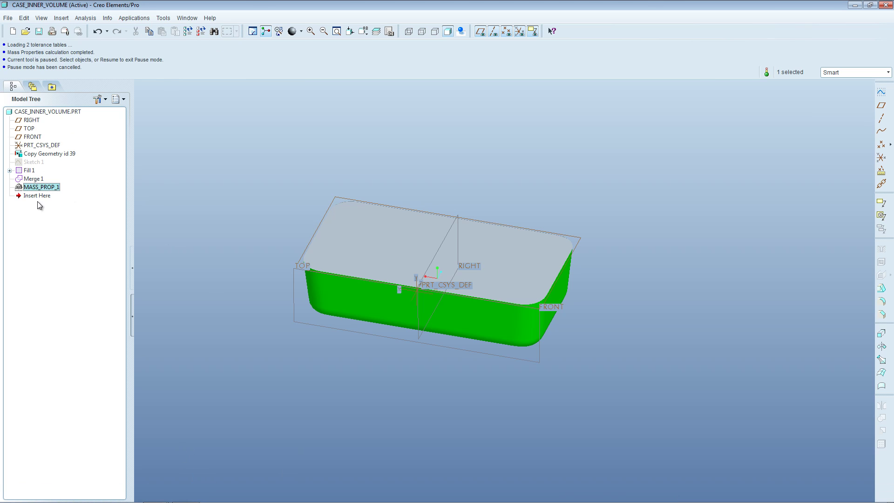
# Switch to the CASE_PLUS_VOLUME.ASM window and collapse CASE_INNER_VOLUME.PRT and CASE.PRT in the model tree.
pyautogui.click(186, 18)
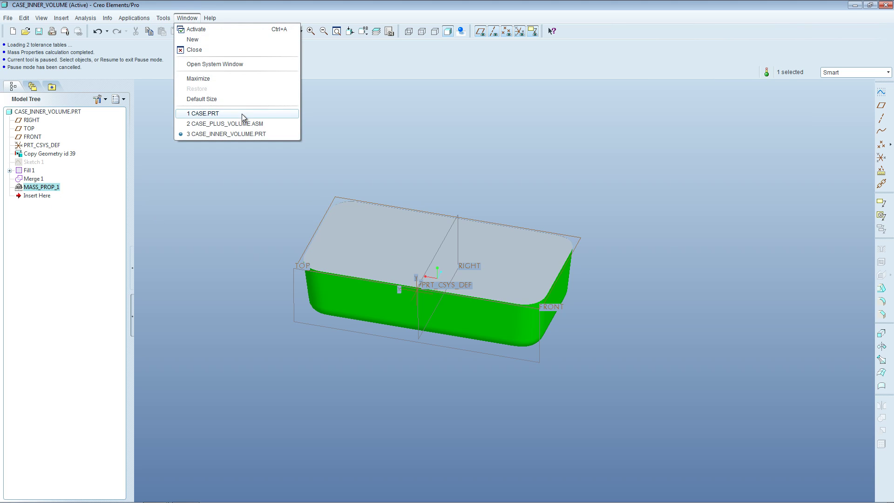
pyautogui.click(239, 123)
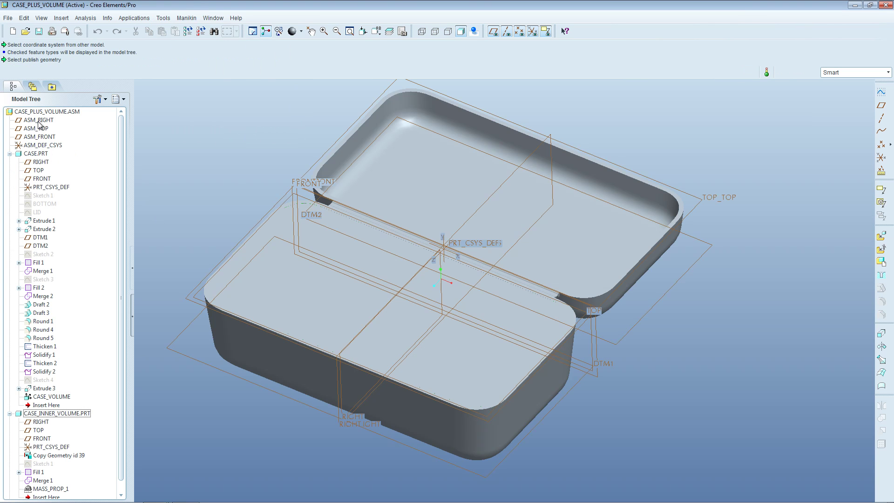
pyautogui.click(10, 414)
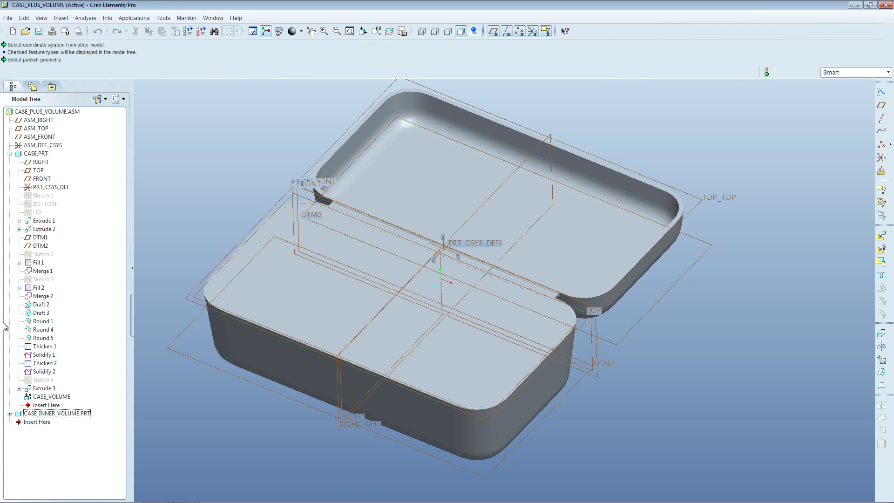
pyautogui.click(10, 153)
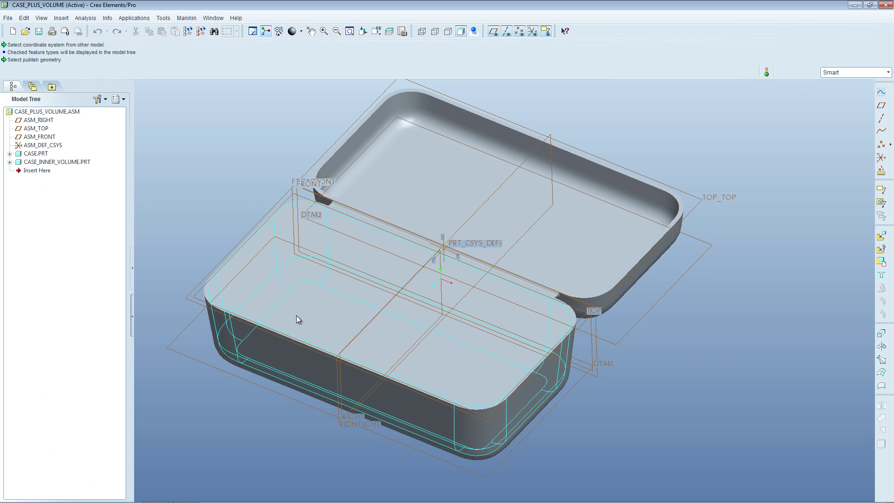
pyautogui.moveTo(296, 315); pyautogui.dragTo(336, 310, button='middle')
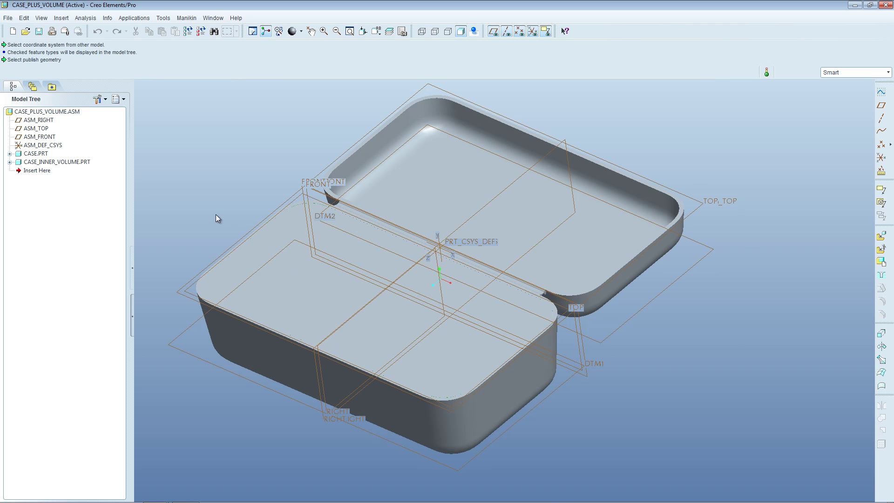
pyautogui.keyDown('shift'); pyautogui.moveTo(216, 213); pyautogui.dragTo(451, 318, button='middle'); pyautogui.keyUp('shift')
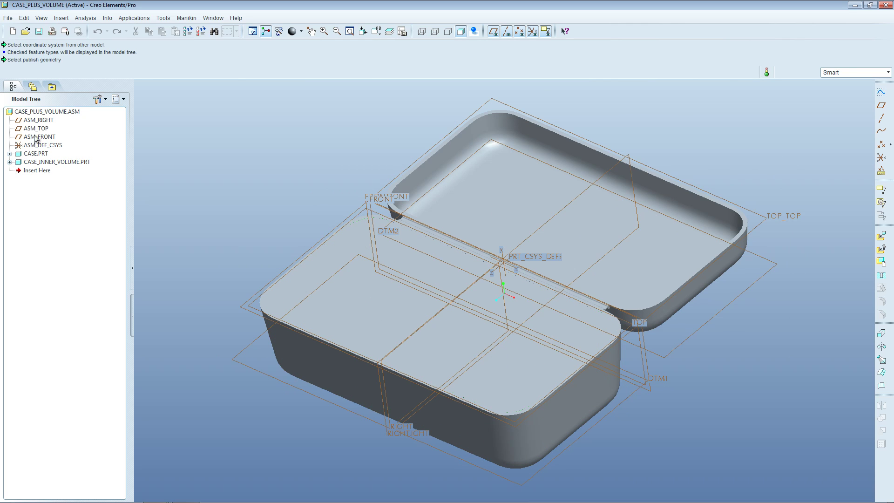
# Activate CASE.PRT and CASE_INNER_VOLUME.PRT in turn, and return activation to the top-level CASE_PLUS_VOLUME.ASM assembly.
pyautogui.rightClick(43, 112)
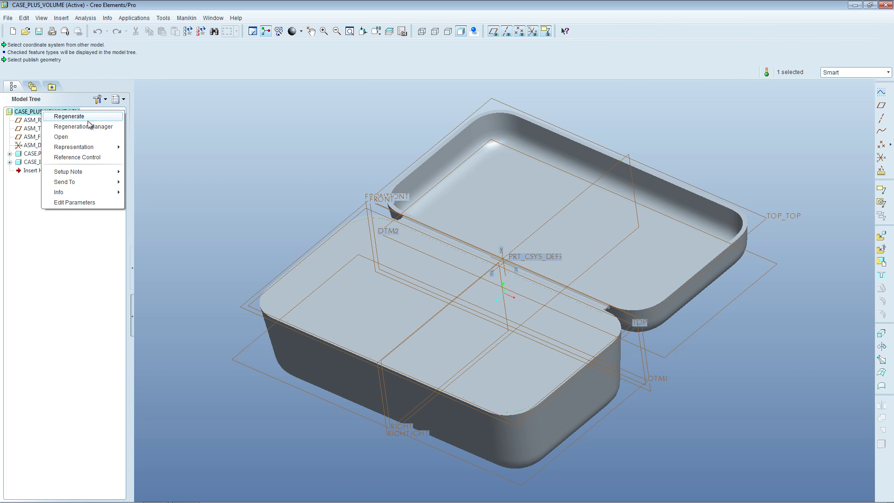
pyautogui.click(36, 113)
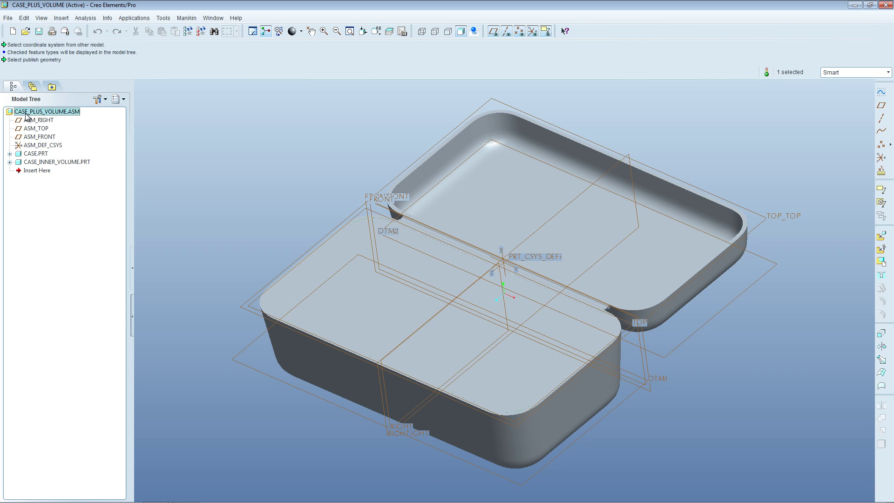
pyautogui.rightClick(31, 153)
pyautogui.click(65, 162)
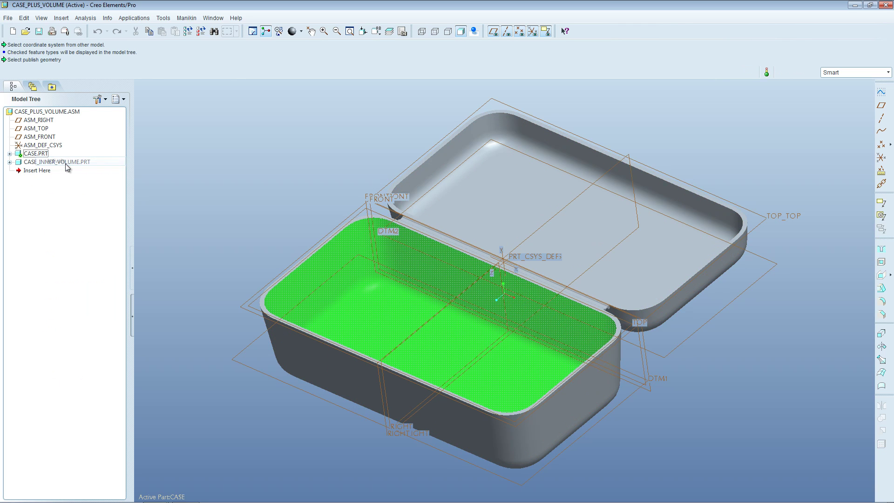
pyautogui.rightClick(67, 163)
pyautogui.click(71, 173)
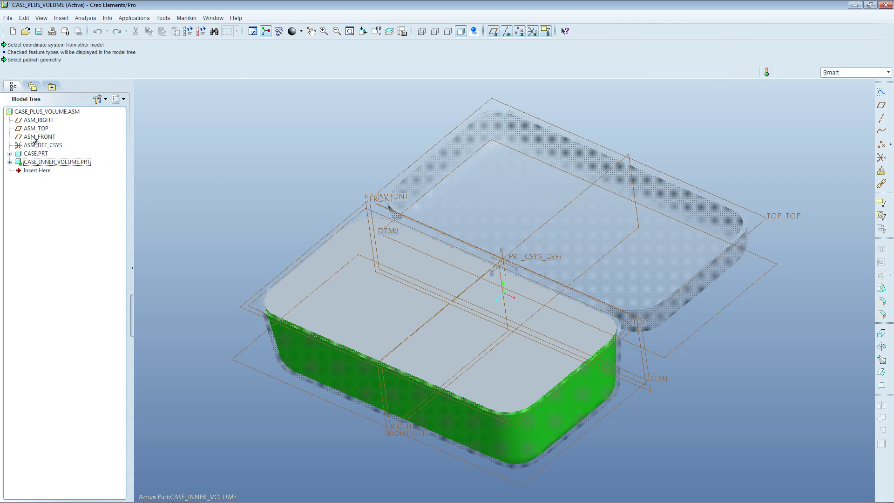
pyautogui.rightClick(35, 112)
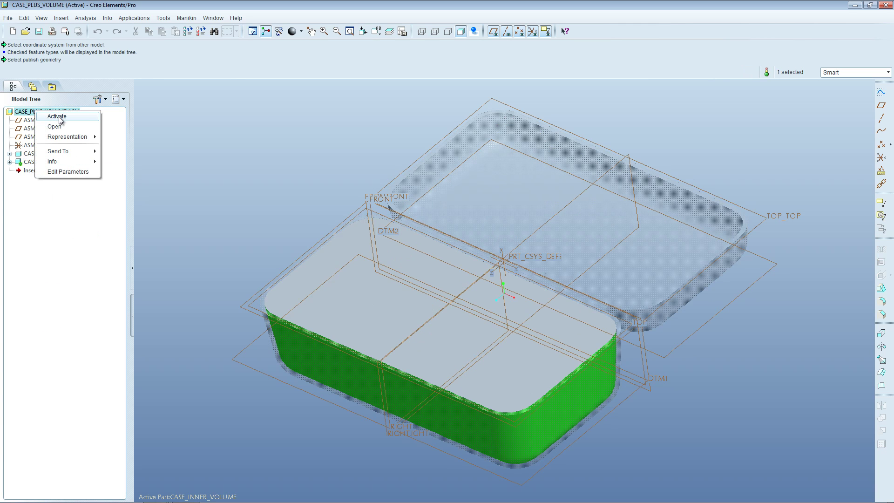
pyautogui.click(58, 117)
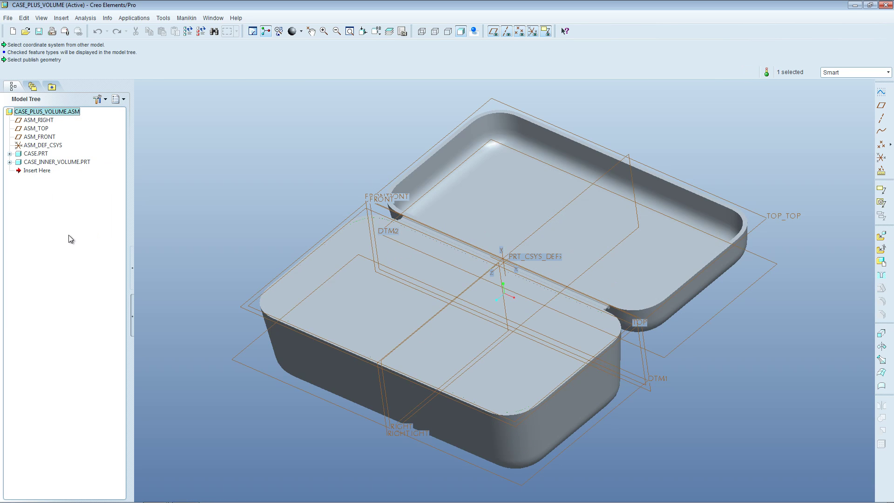
# Compute the mass properties of the closed inner volume quilt at the assembly level.
pyautogui.click(86, 18)
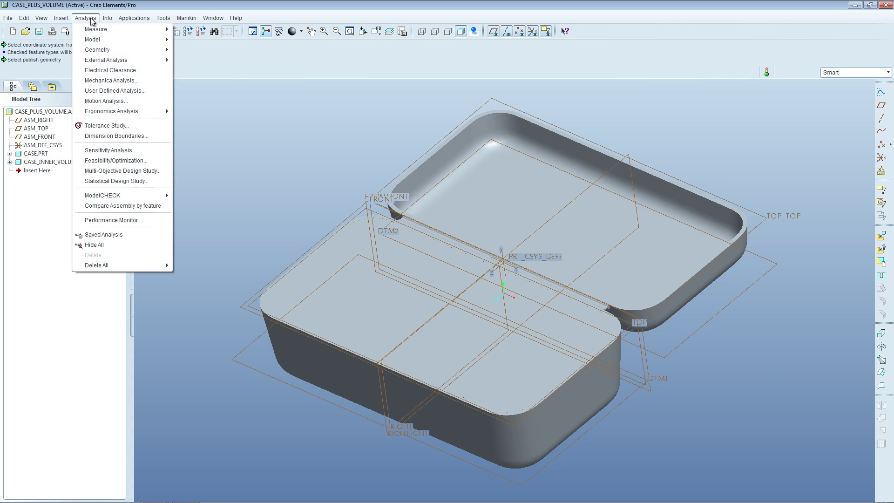
pyautogui.moveTo(100, 42)
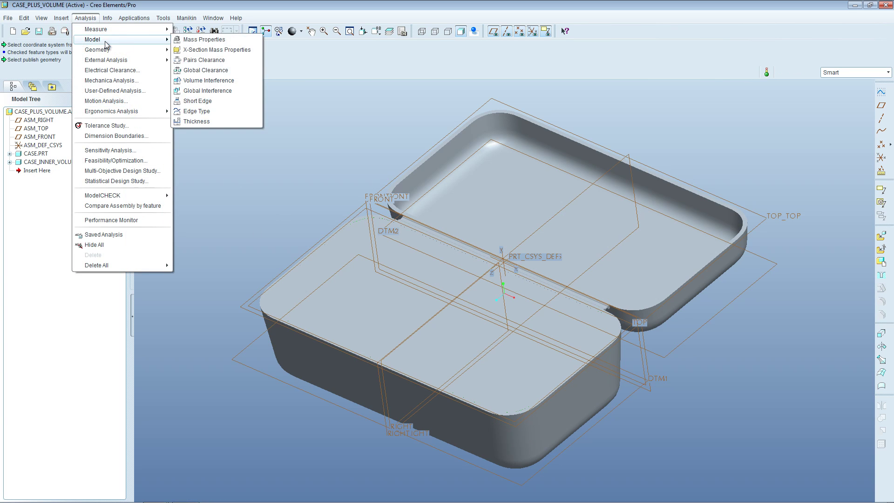
pyautogui.click(228, 40)
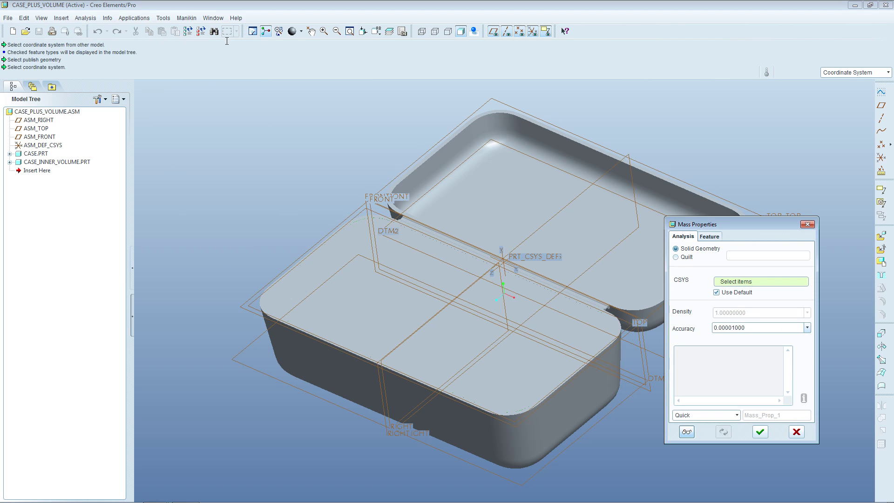
pyautogui.click(677, 258)
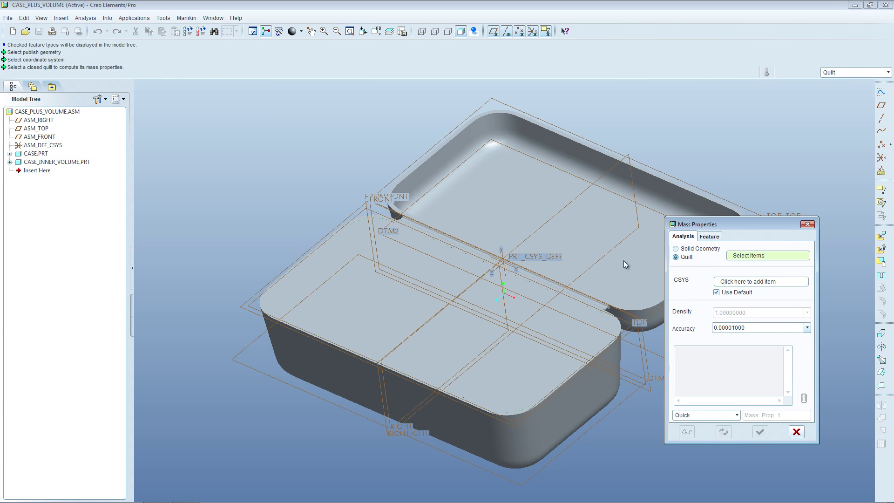
pyautogui.click(388, 281)
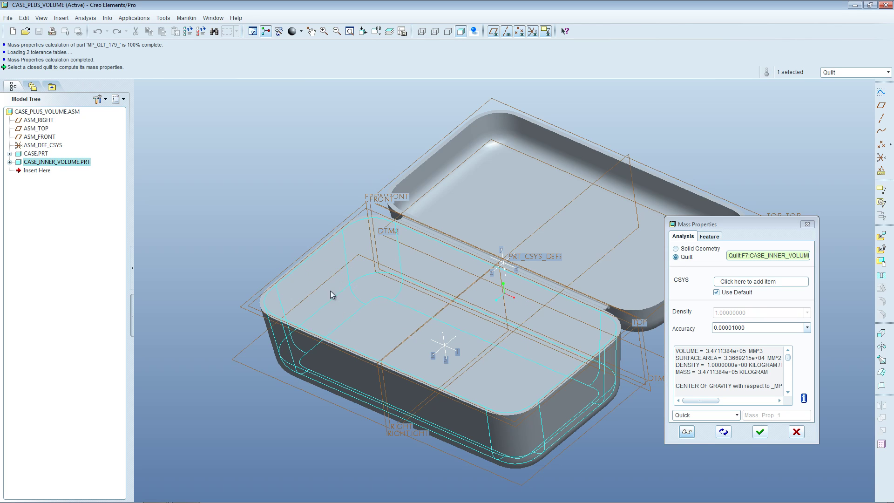
# Save the quilt's mass properties analysis as an assembly feature that creates only the VOLUME parameter.
pyautogui.click(706, 415)
pyautogui.click(685, 484)
pyautogui.click(710, 236)
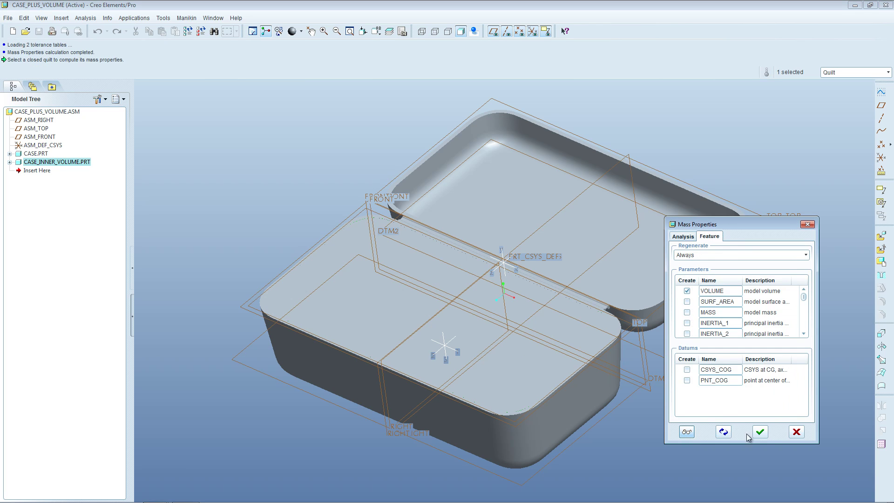
pyautogui.click(762, 432)
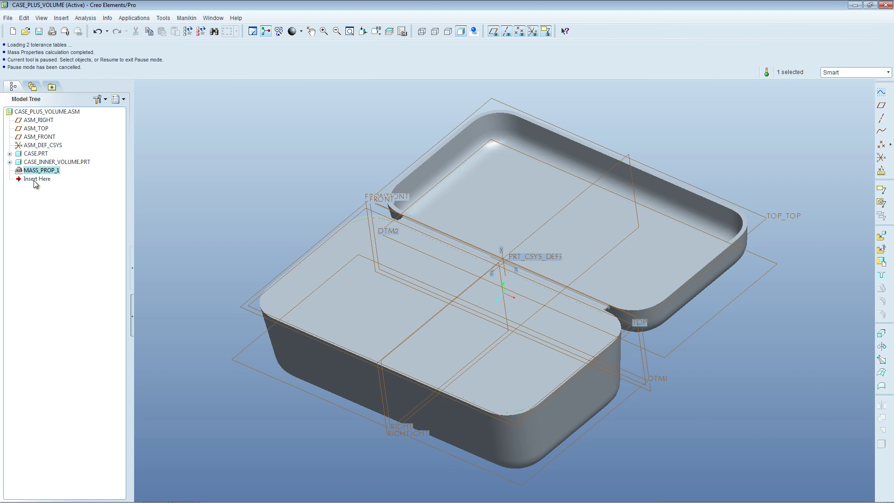
# Delete the MASS_PROP_1 feature inside CASE_INNER_VOLUME.PRT, collapse the part and select the assembly-level MASS_PROP_1.
pyautogui.click(9, 162)
pyautogui.click(9, 162)
pyautogui.click(9, 154)
pyautogui.click(9, 154)
pyautogui.click(10, 162)
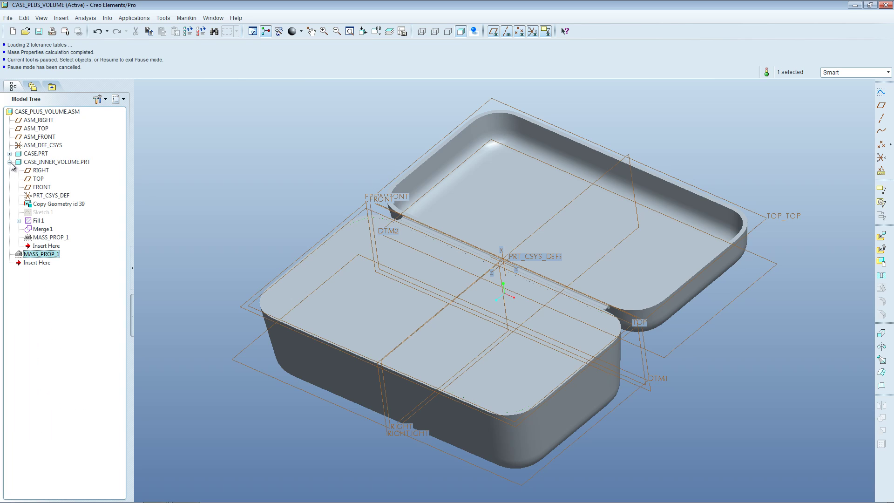
pyautogui.click(41, 237)
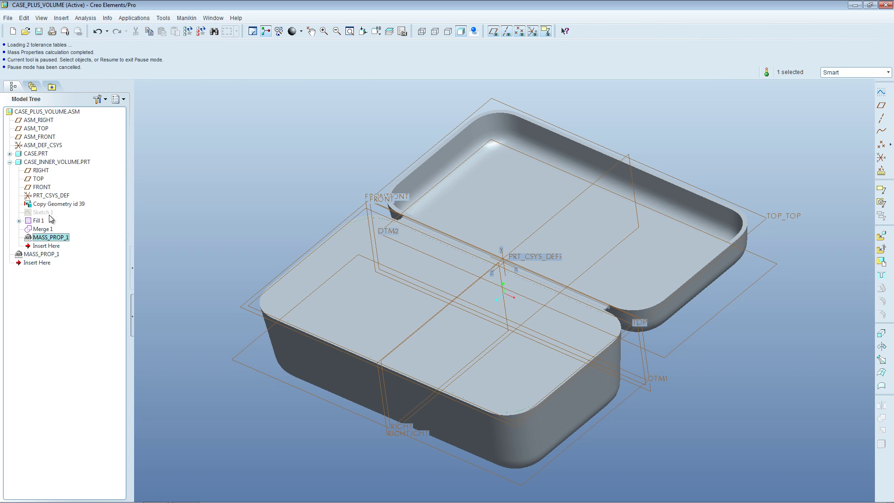
pyautogui.rightClick(52, 238)
pyautogui.click(72, 242)
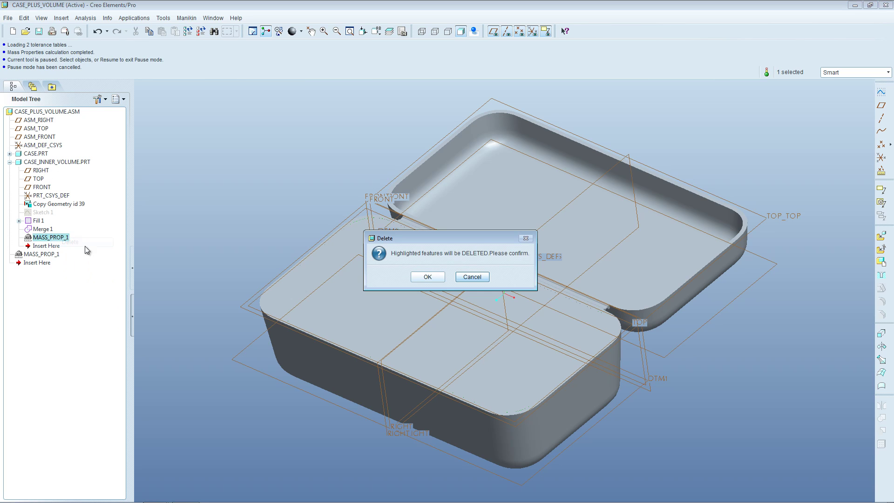
pyautogui.click(428, 277)
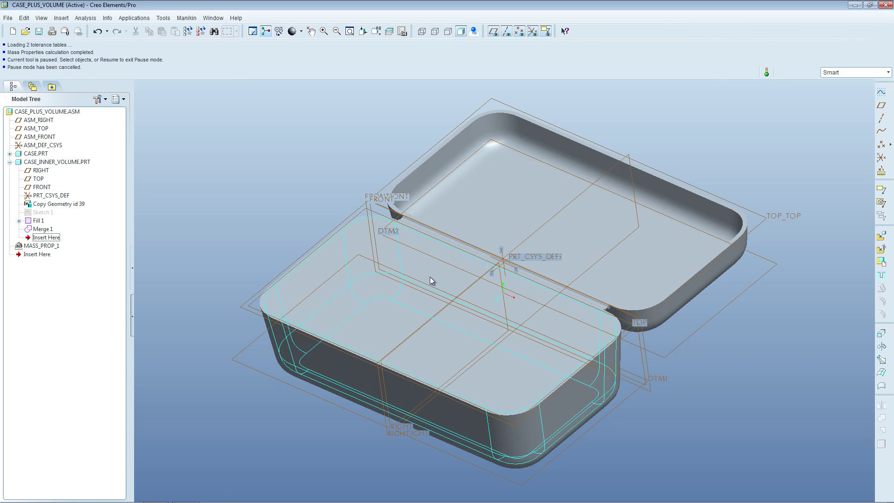
pyautogui.click(9, 161)
pyautogui.click(28, 170)
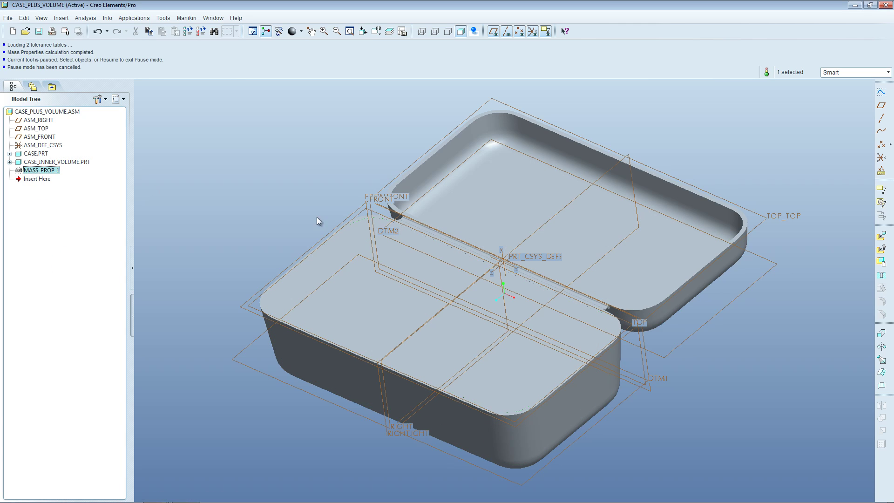
# Start a Feasibility/Optimization design study and set its type to Feasibility.
pyautogui.scroll(-2, 275, 229)
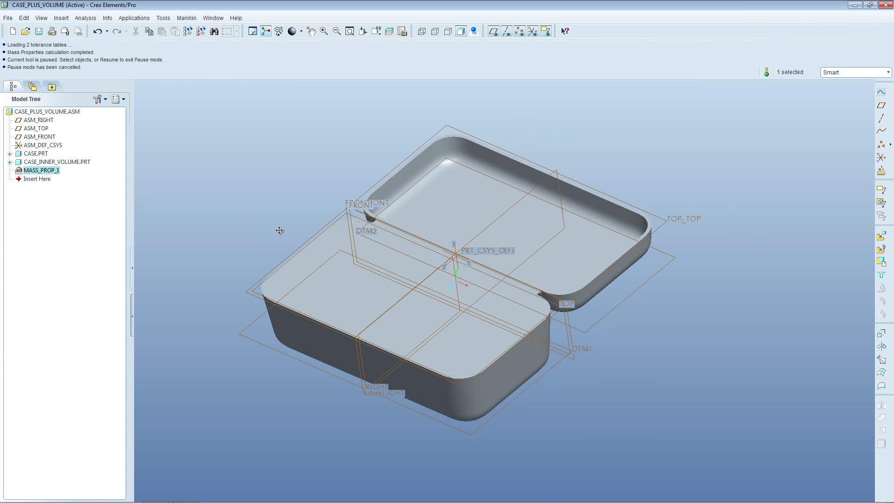
pyautogui.scroll(2, 275, 230)
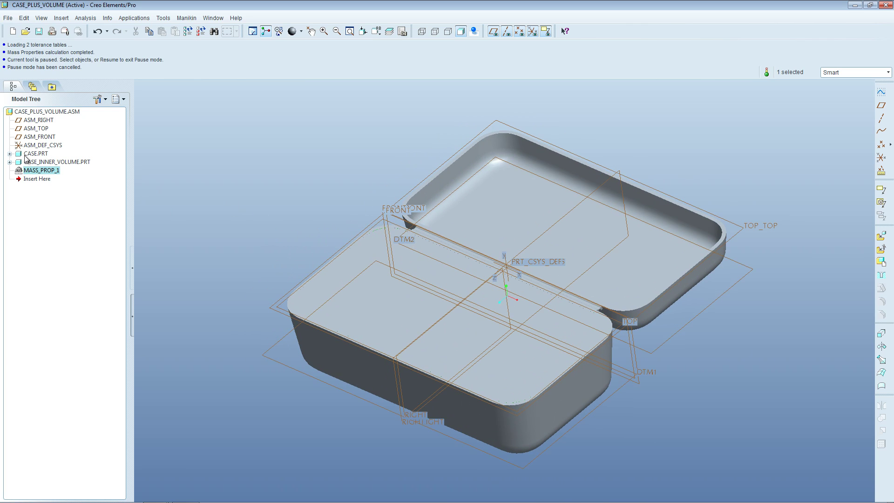
pyautogui.click(91, 20)
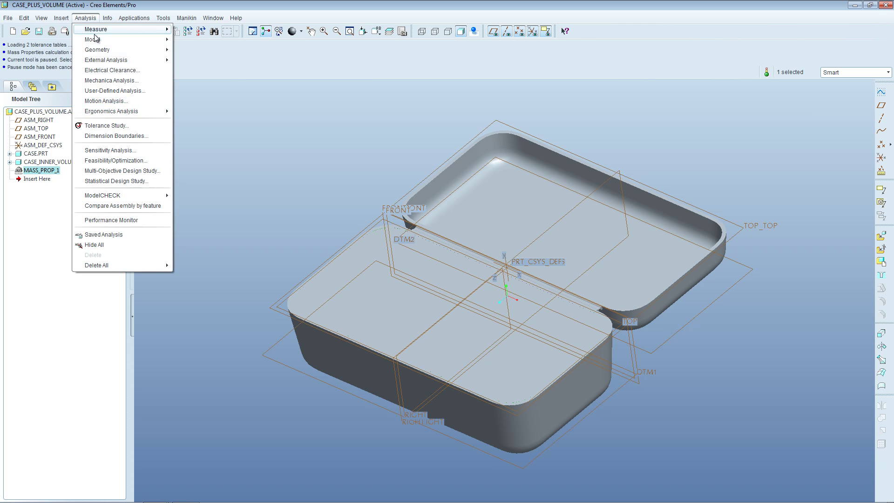
pyautogui.click(127, 160)
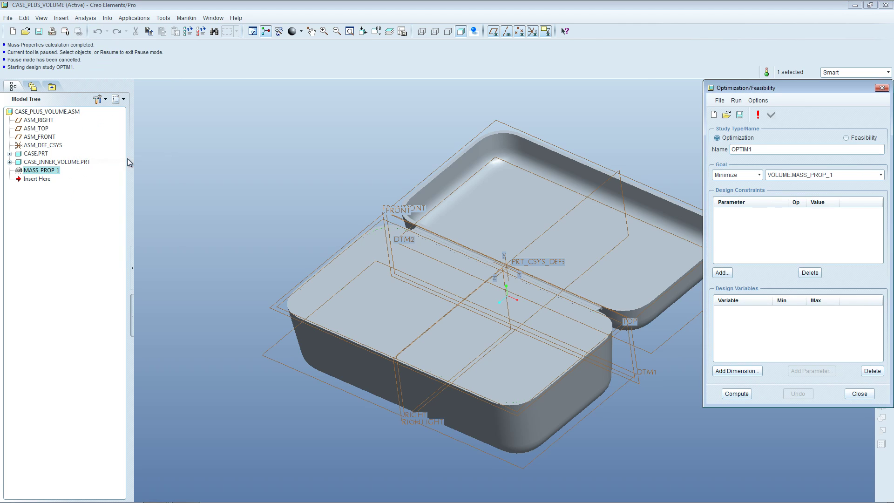
pyautogui.click(846, 138)
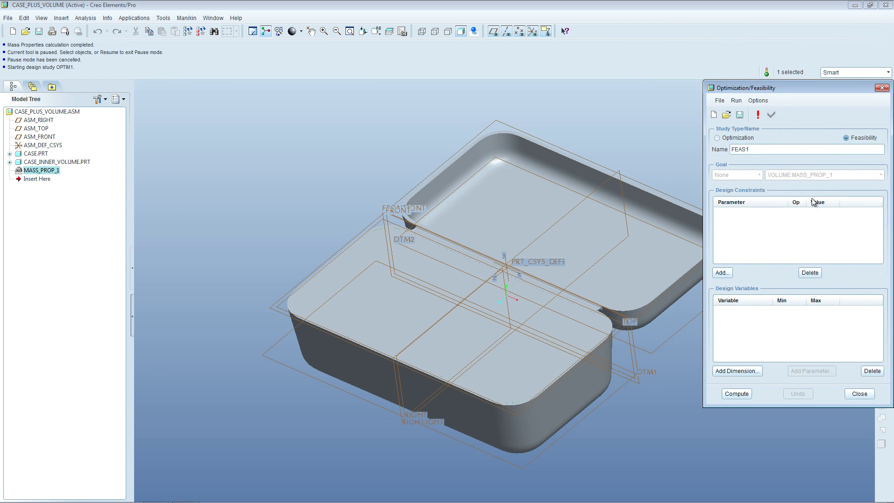
pyautogui.click(722, 274)
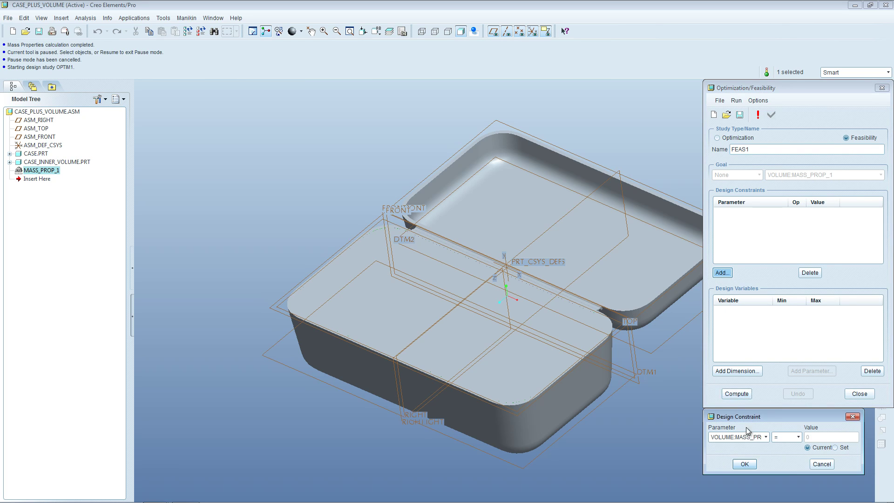
pyautogui.click(757, 438)
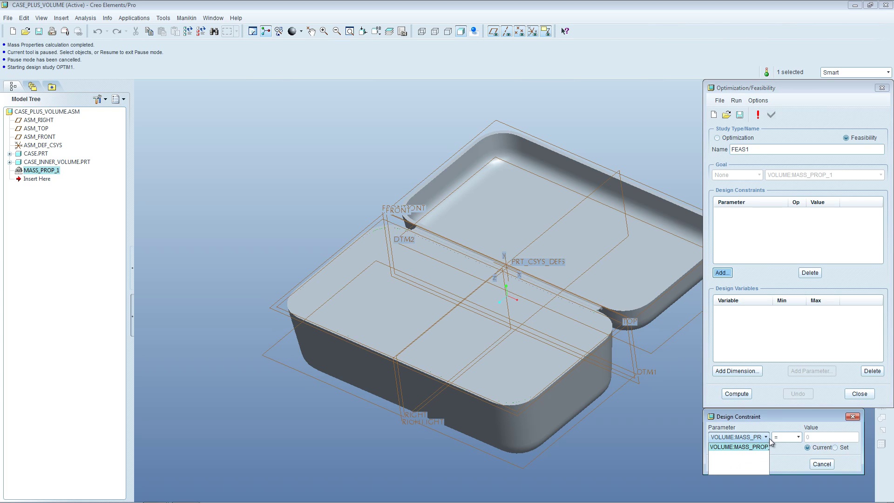
pyautogui.click(764, 438)
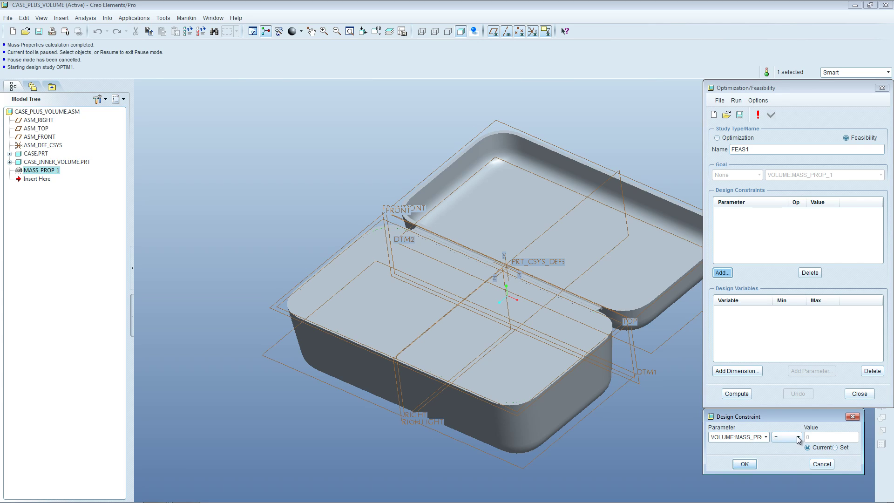
pyautogui.click(835, 447)
pyautogui.click(823, 464)
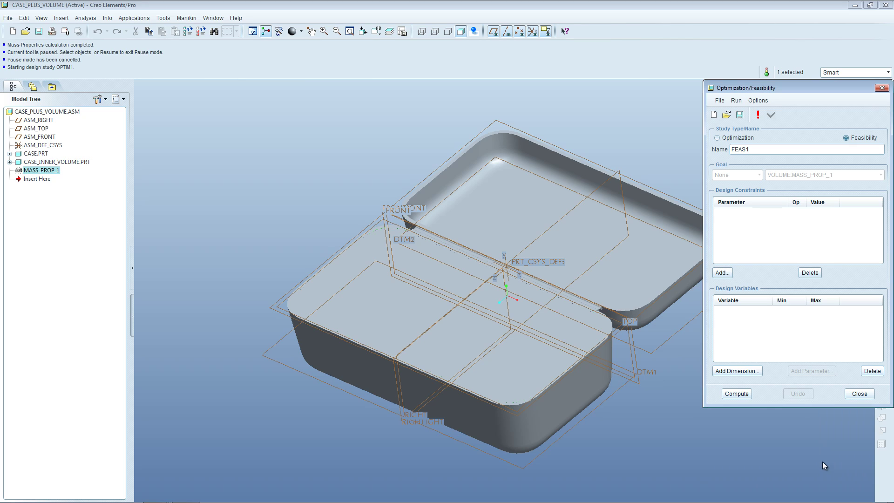
pyautogui.click(860, 394)
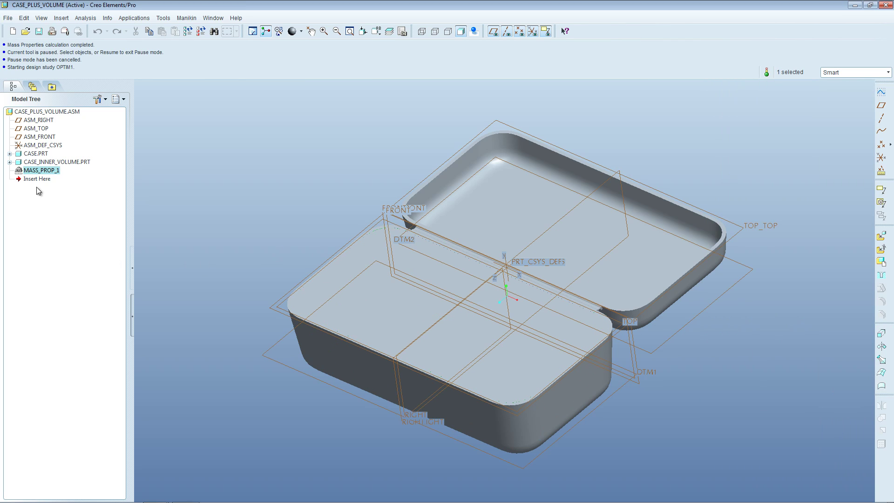
# Read the VOLUME parameter in the feature information of the assembly's MASS_PROP_1, then close the report.
pyautogui.rightClick(46, 171)
pyautogui.moveTo(81, 250)
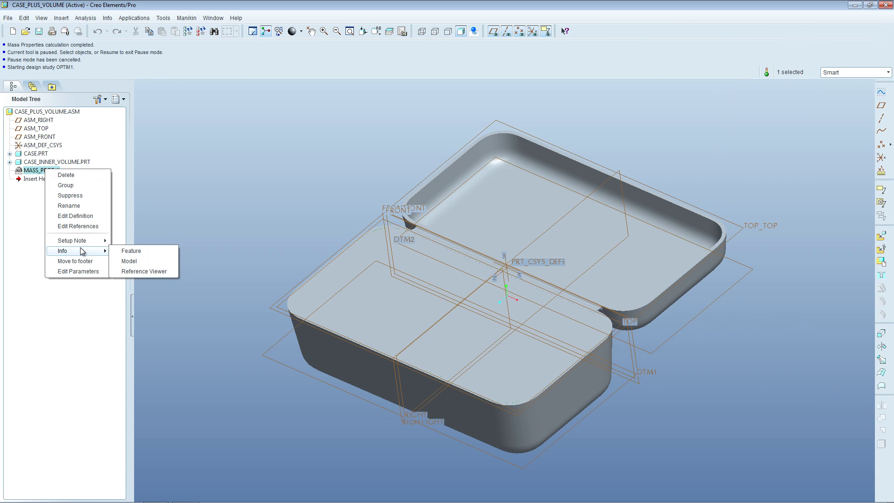
pyautogui.click(129, 251)
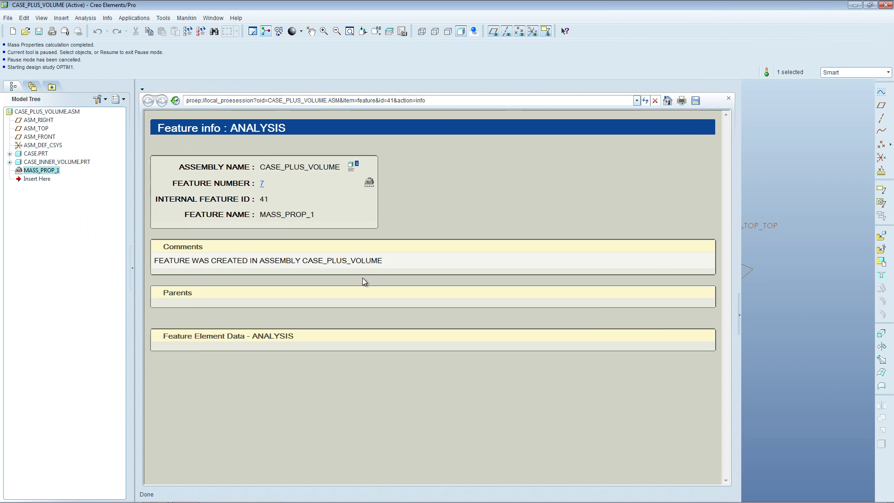
pyautogui.scroll(-2, 356, 421)
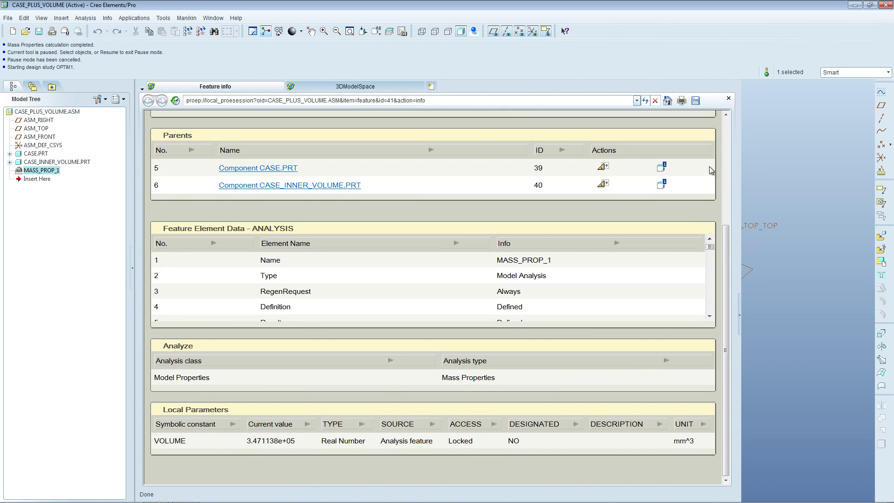
pyautogui.click(739, 309)
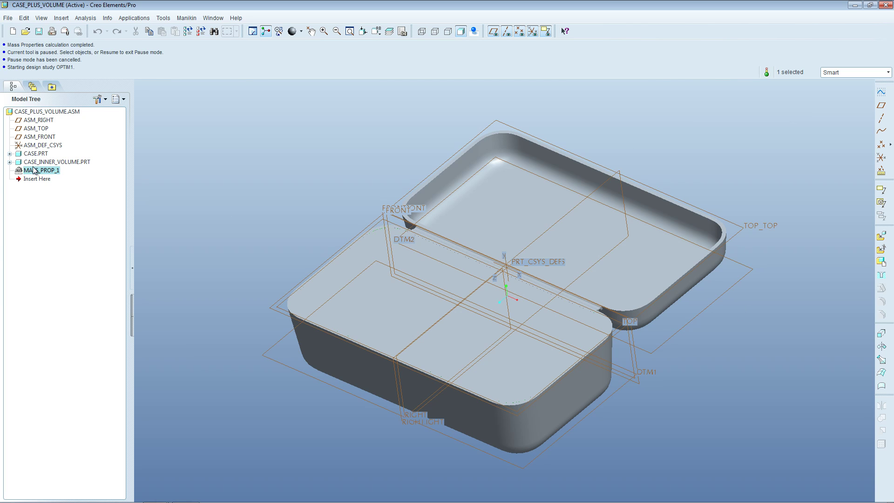
# Reopen the feasibility study and add a design constraint setting VOLUME:MASS_PROP_1 equal to 390000.
pyautogui.click(85, 18)
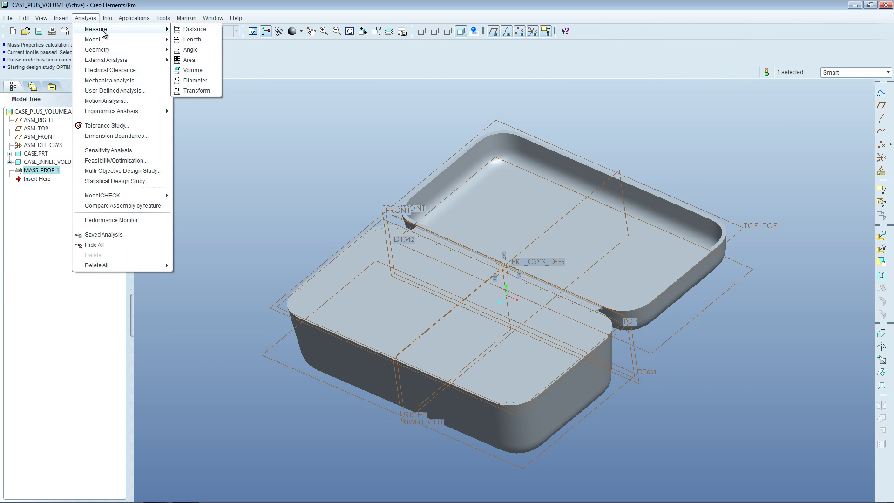
pyautogui.click(132, 163)
pyautogui.click(722, 273)
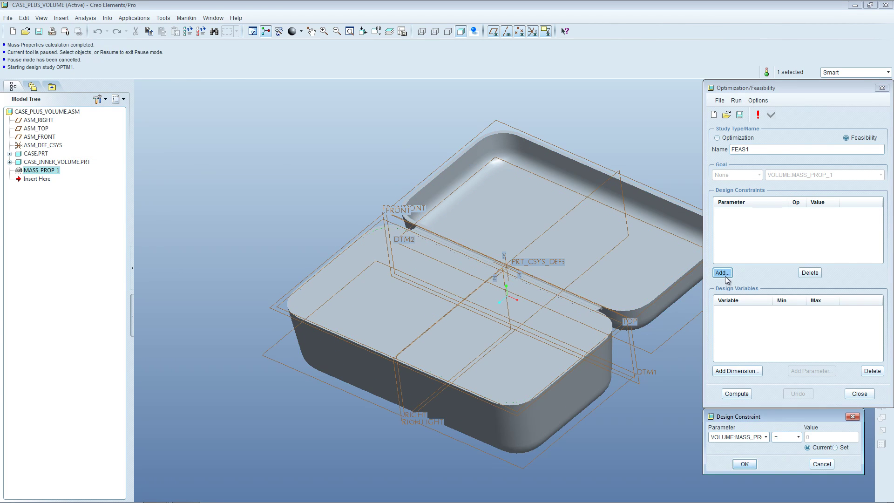
pyautogui.click(835, 448)
pyautogui.click(744, 464)
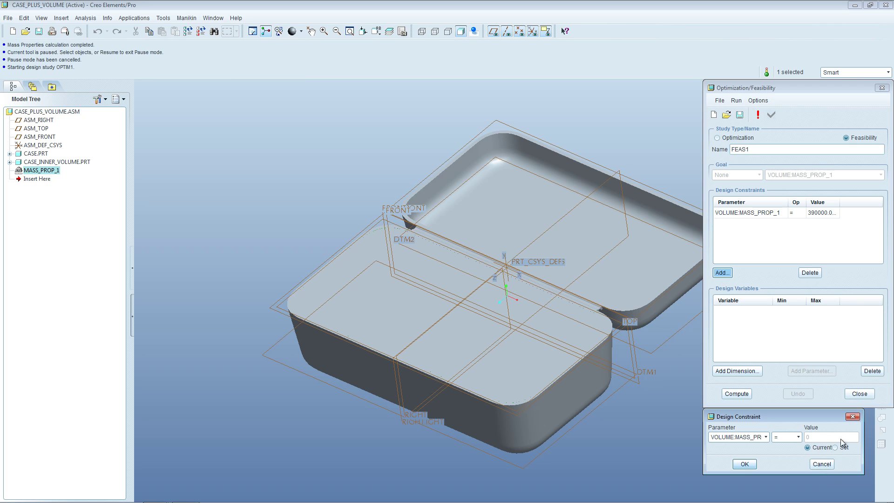
pyautogui.click(856, 416)
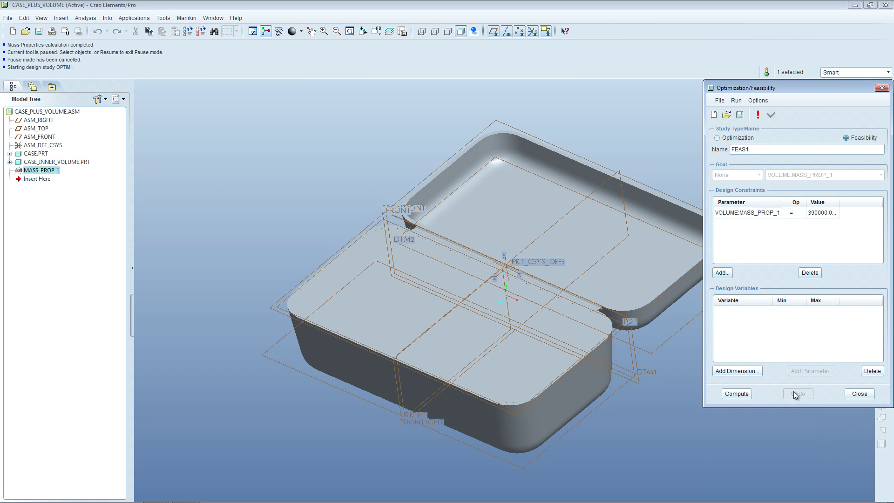
# Add the 80 mm dimension of Sketch 1 in CASE.PRT as a design variable of the feasibility study.
pyautogui.click(740, 370)
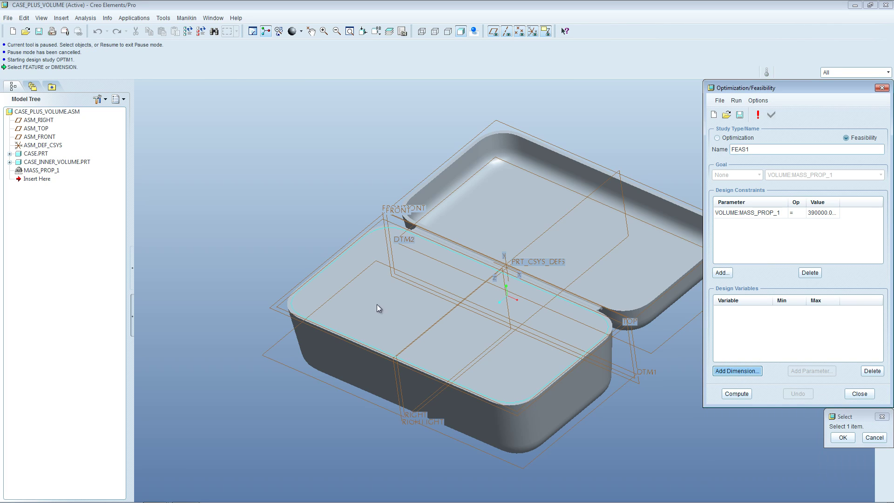
pyautogui.click(10, 154)
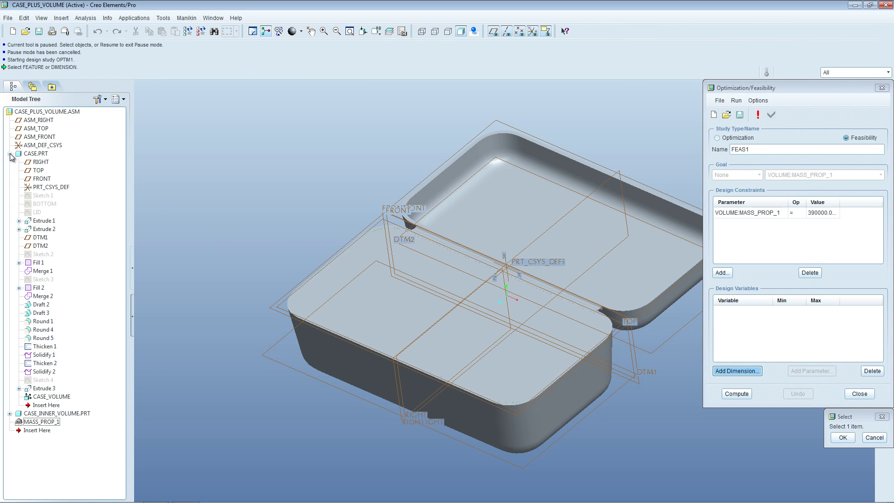
pyautogui.click(39, 198)
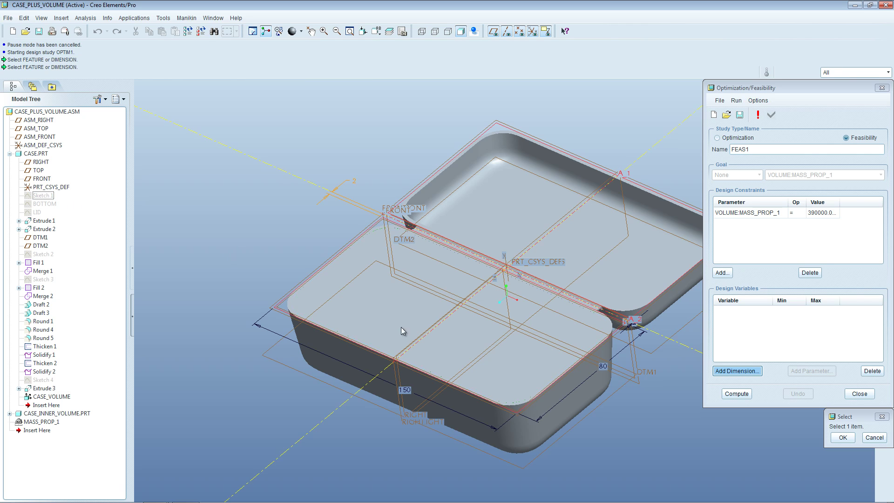
pyautogui.keyDown('shift'); pyautogui.moveTo(496, 368); pyautogui.dragTo(453, 337, button='middle'); pyautogui.keyUp('shift')
pyautogui.scroll(2, 454, 337)
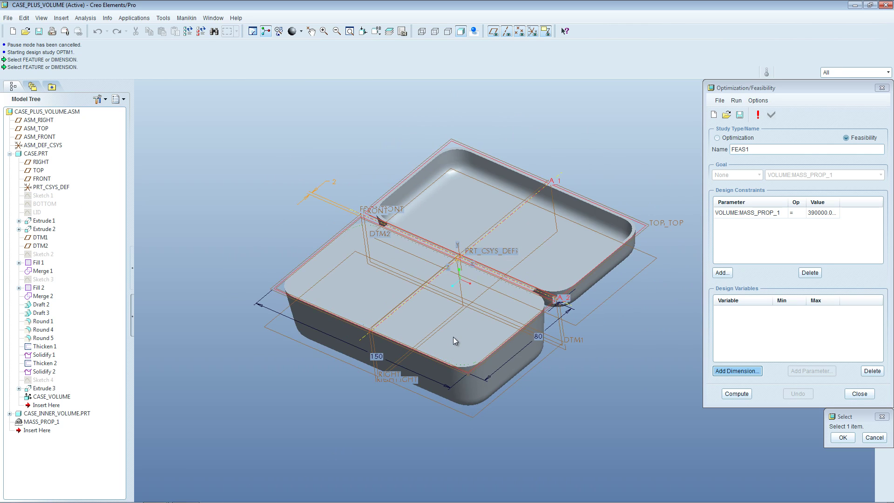
pyautogui.click(538, 340)
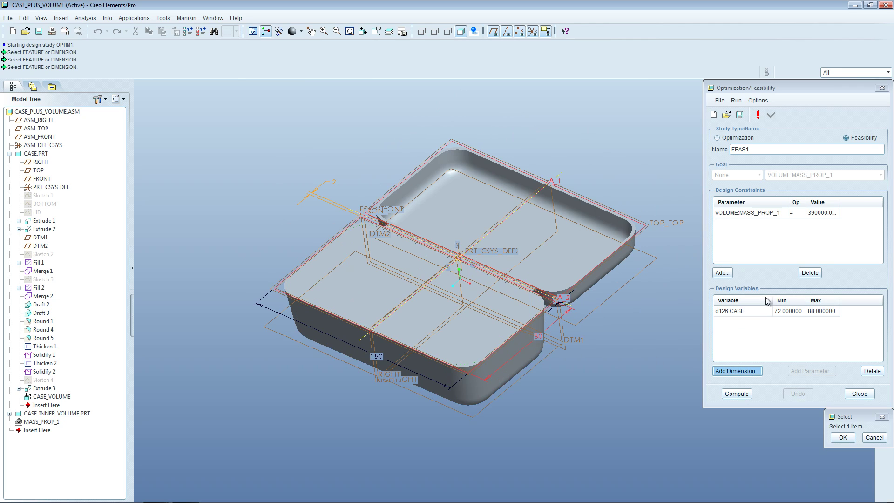
# Set the design variable's range to a minimum of 60 and a maximum of 150, and compute the feasibility study.
pyautogui.click(786, 311)
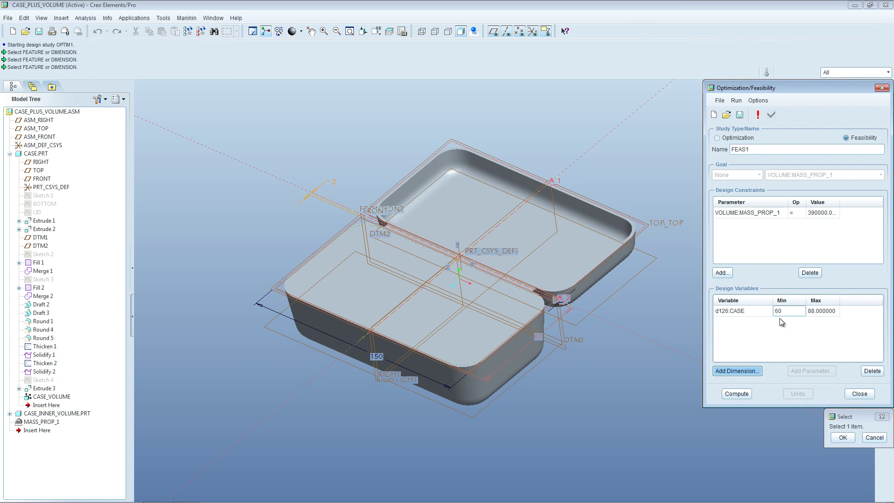
pyautogui.click(822, 312)
pyautogui.write('150')
pyautogui.click(737, 395)
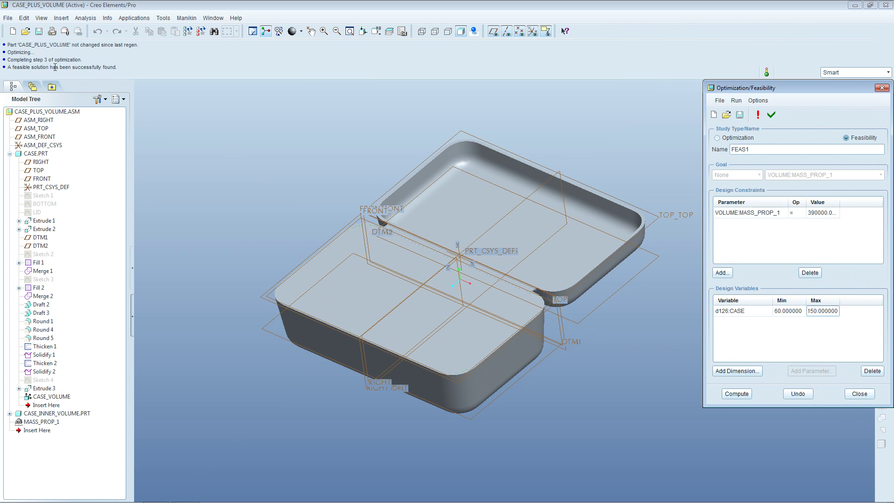
pyautogui.moveTo(51, 66); pyautogui.dragTo(115, 68)
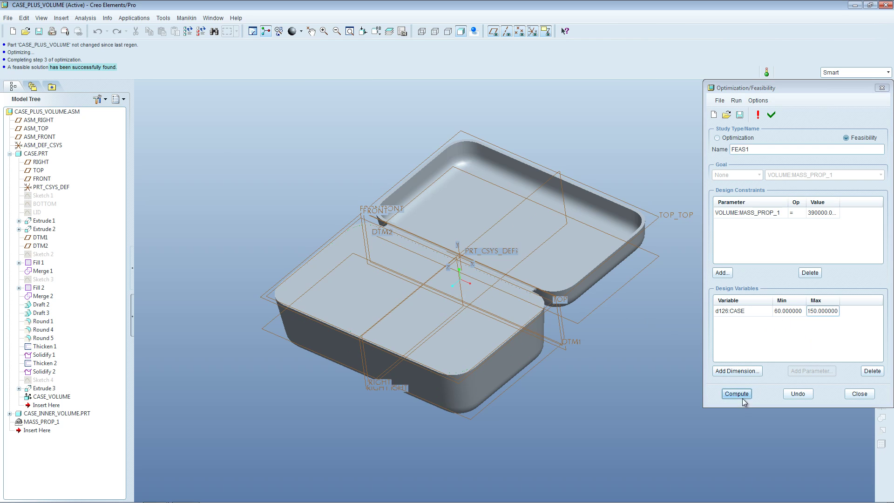
# Close the feasibility study and confirm the model change to keep the computed case dimension.
pyautogui.click(861, 393)
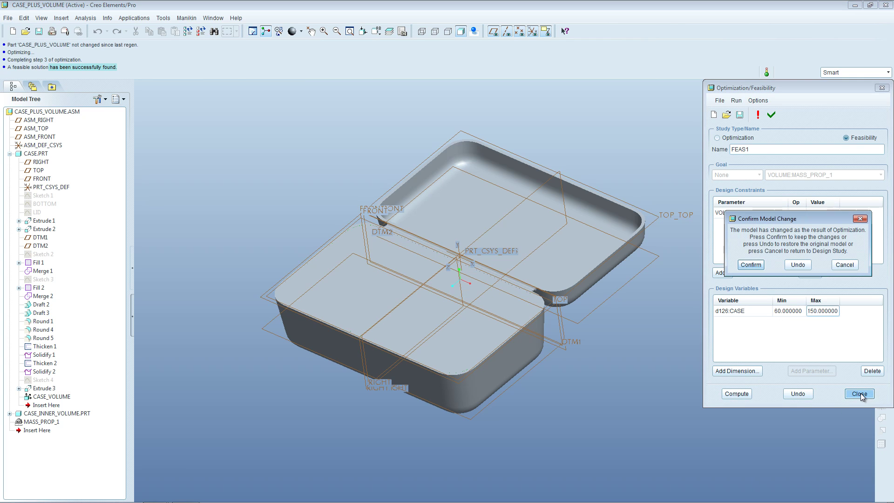
pyautogui.moveTo(769, 221); pyautogui.dragTo(690, 253)
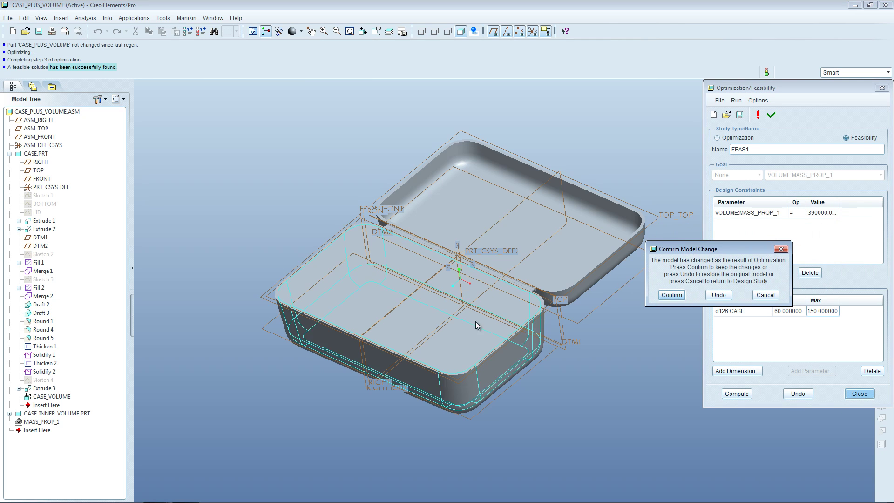
pyautogui.click(671, 295)
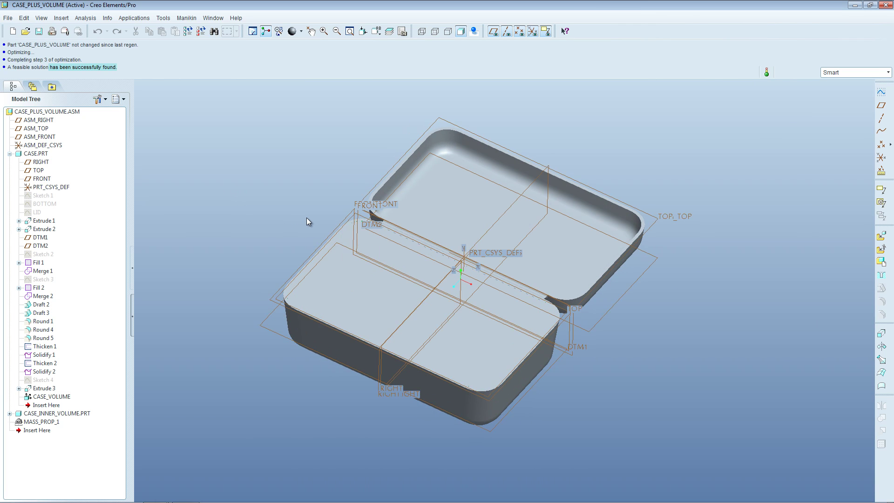
# Examine the resized case and the MASS_PROP_1 feature in the assembly, and collapse CASE.PRT in the model tree.
pyautogui.moveTo(272, 365); pyautogui.dragTo(260, 363, button='middle')
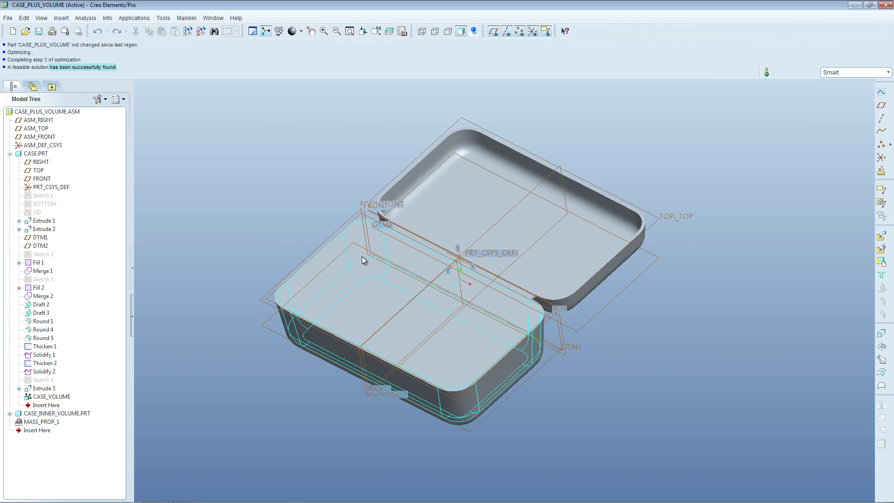
pyautogui.moveTo(294, 313); pyautogui.dragTo(356, 313)
pyautogui.moveTo(394, 275)
pyautogui.mouseDown()
pyautogui.moveTo(384, 323)
pyautogui.moveTo(380, 284)
pyautogui.mouseUp()
pyautogui.click(37, 422)
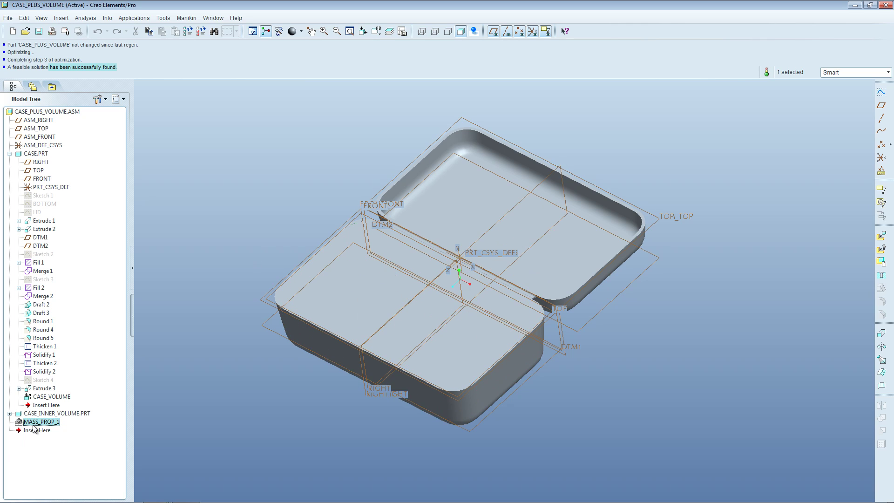
pyautogui.click(85, 18)
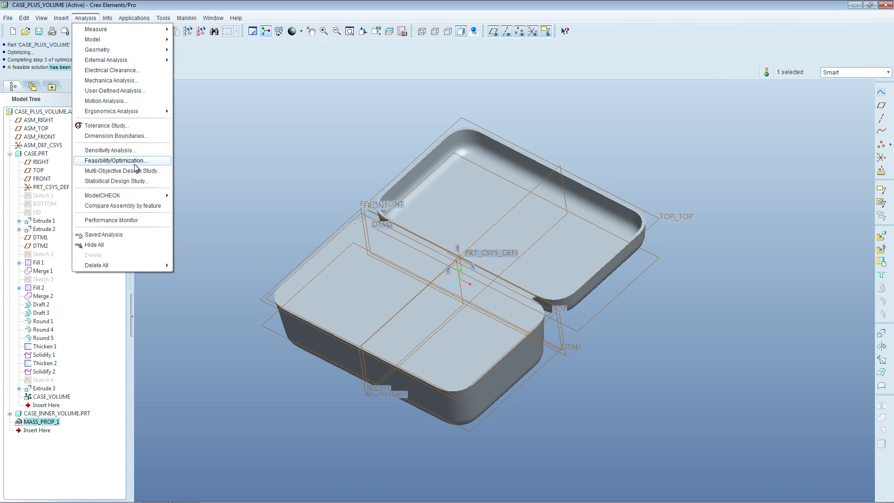
pyautogui.click(228, 319)
pyautogui.click(36, 154)
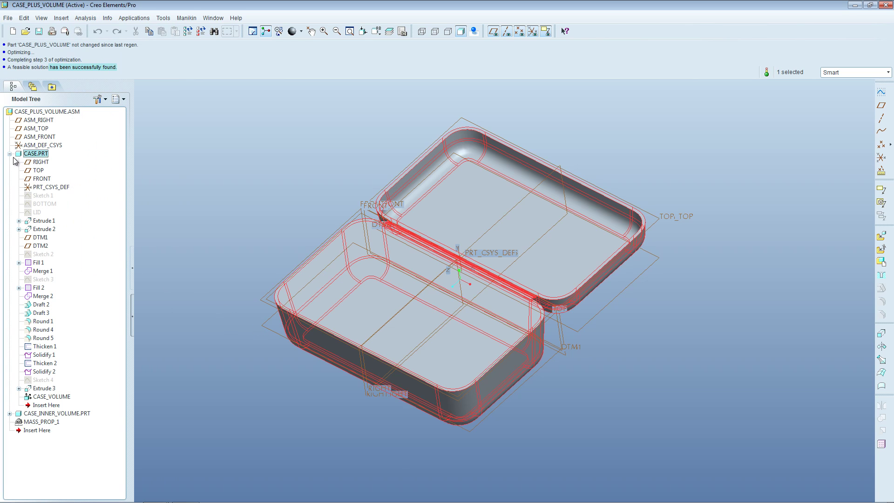
pyautogui.click(10, 154)
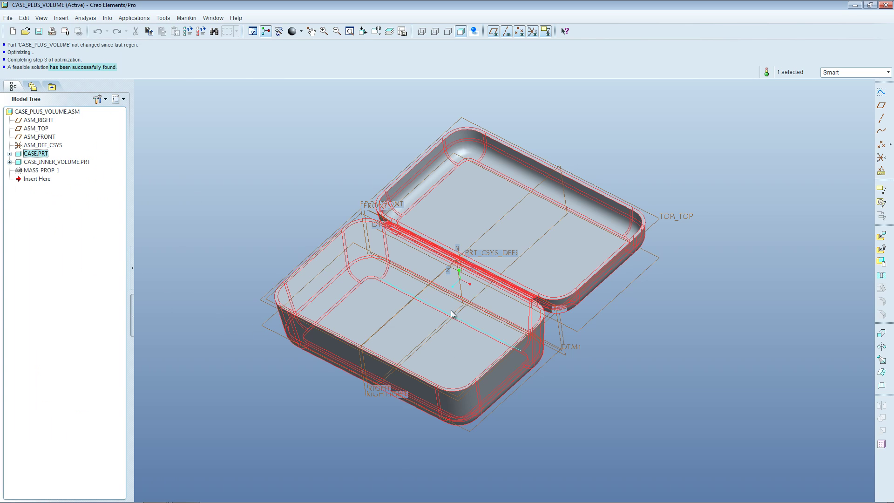
pyautogui.click(266, 248)
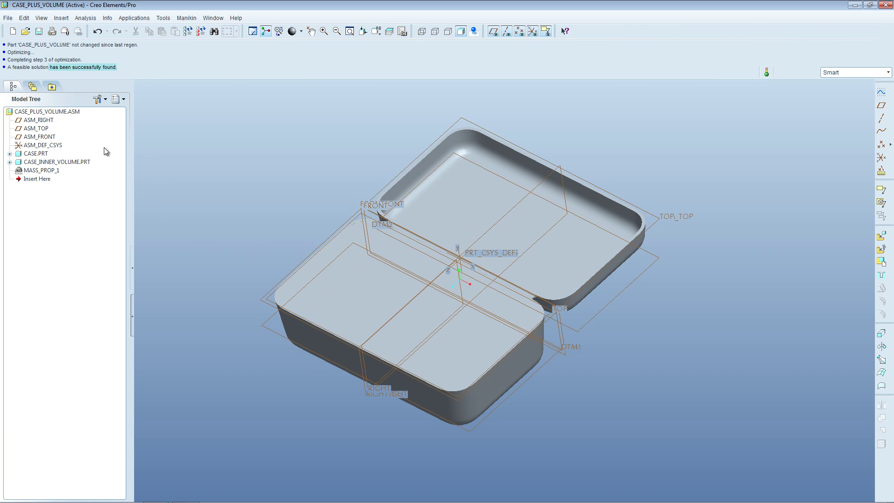
# Switch to the CASE.PRT window, inspect the CASE_VOLUME publish geometry feature, and return to CASE_PLUS_VOLUME.ASM.
pyautogui.click(213, 17)
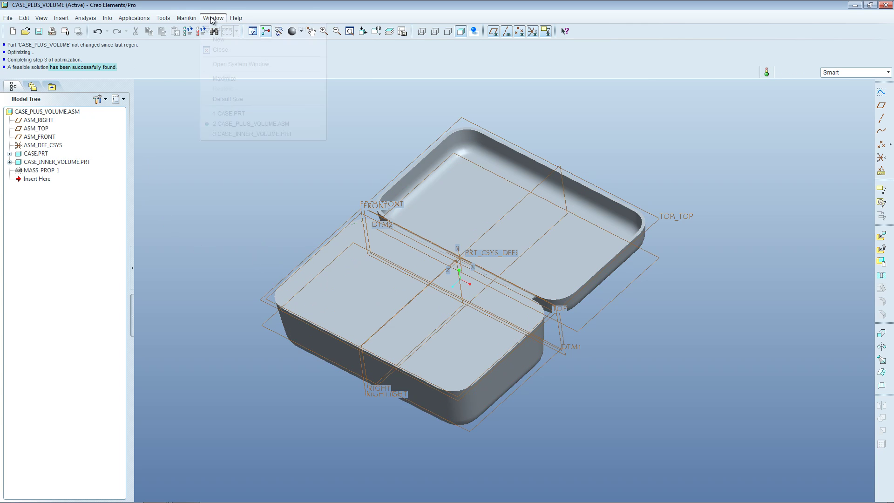
pyautogui.click(252, 115)
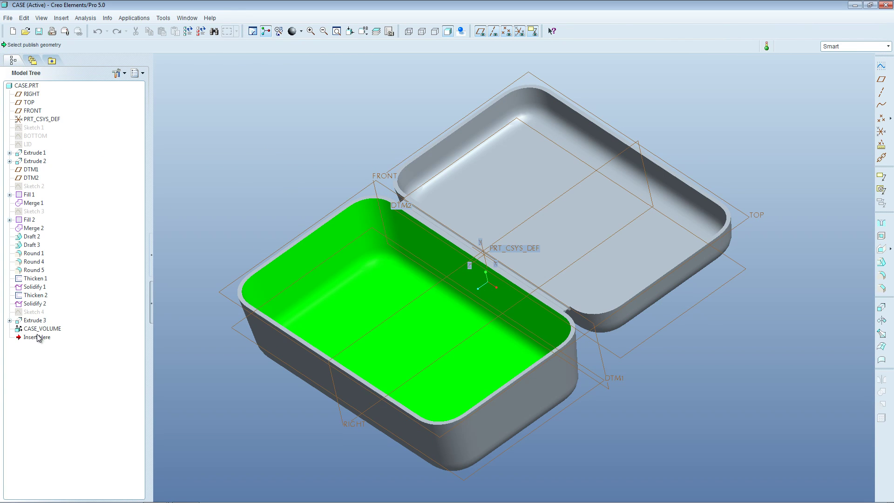
pyautogui.click(42, 329)
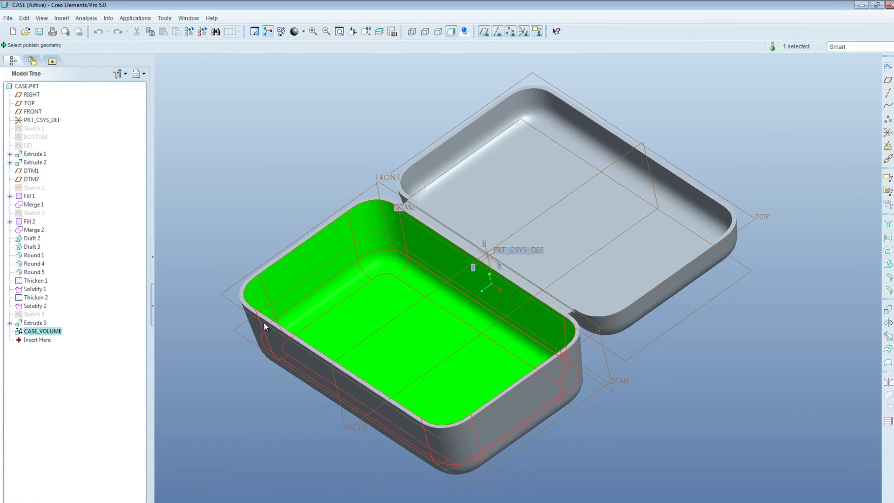
pyautogui.click(240, 325)
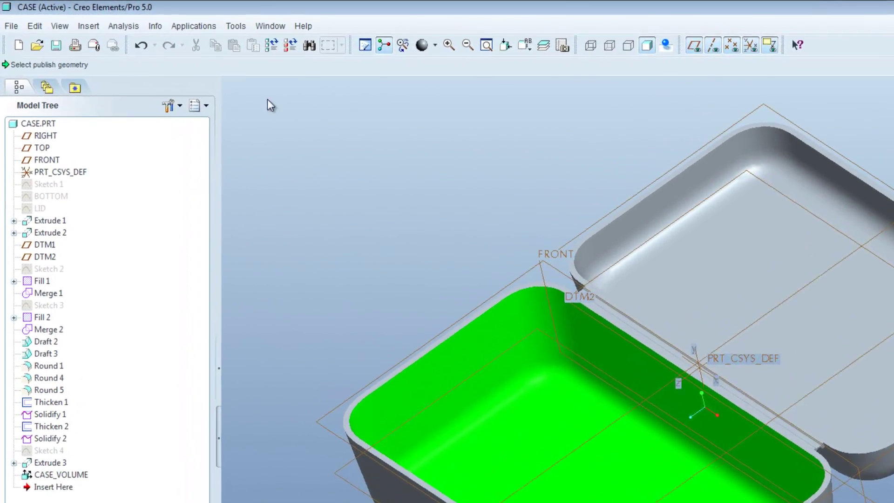
pyautogui.click(273, 26)
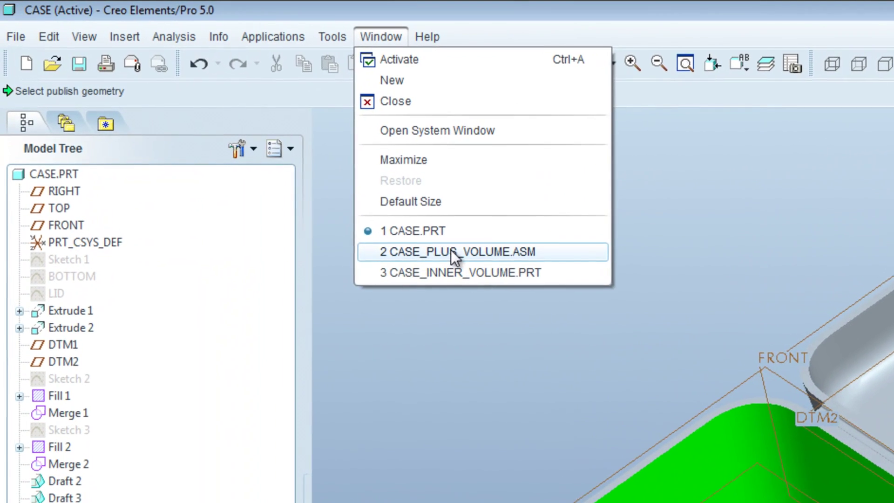
pyautogui.click(454, 254)
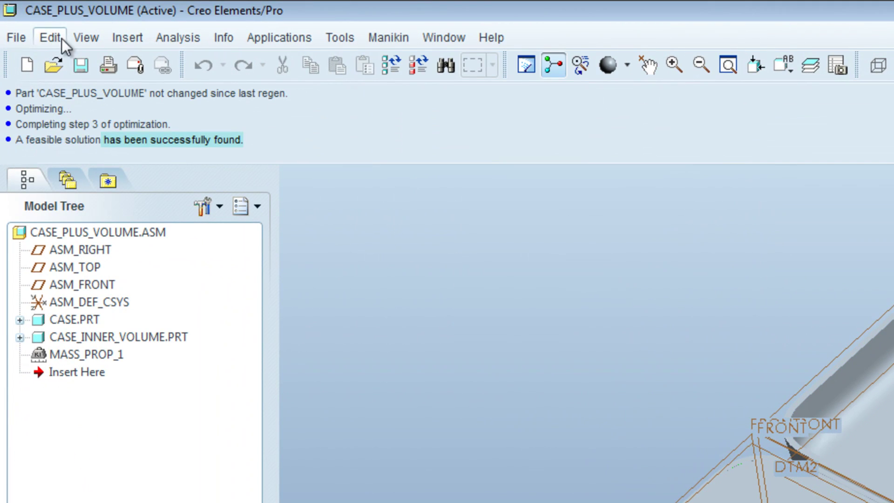
pyautogui.click(14, 40)
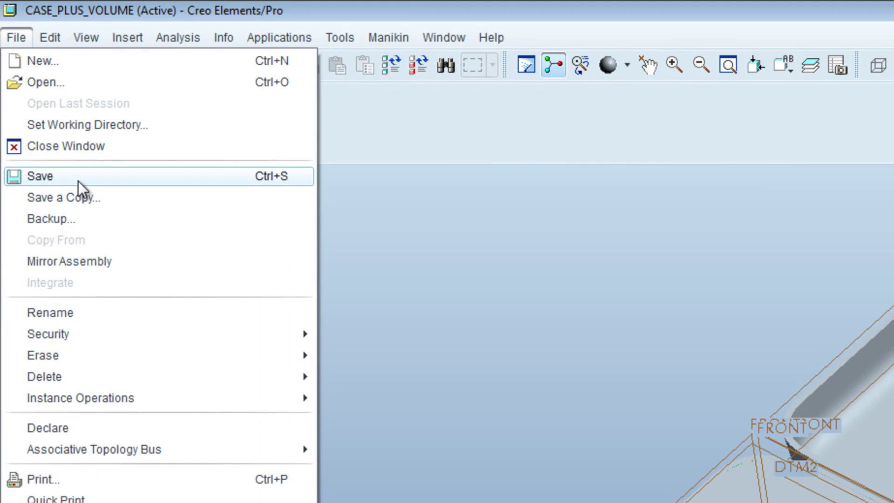
pyautogui.click(79, 182)
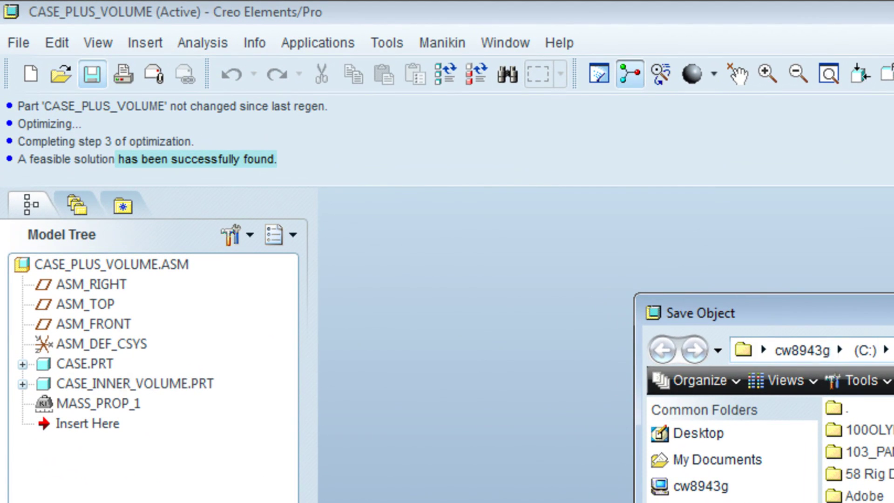
pyautogui.press('Escape')
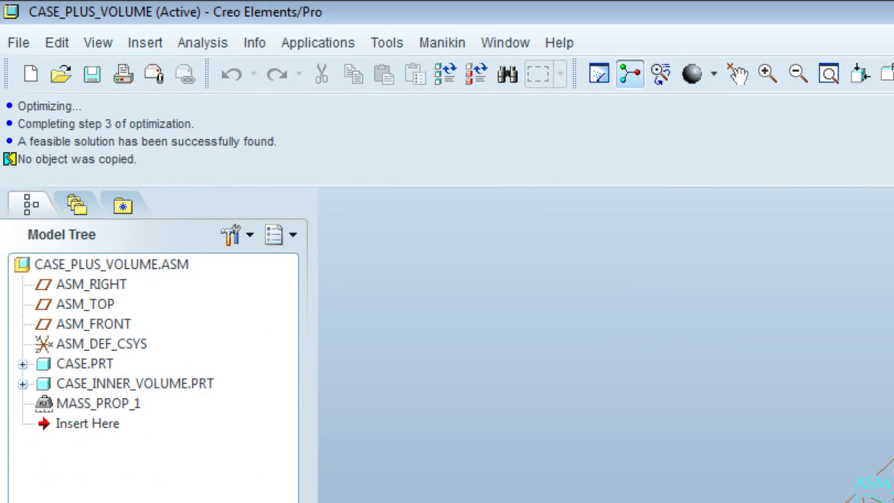